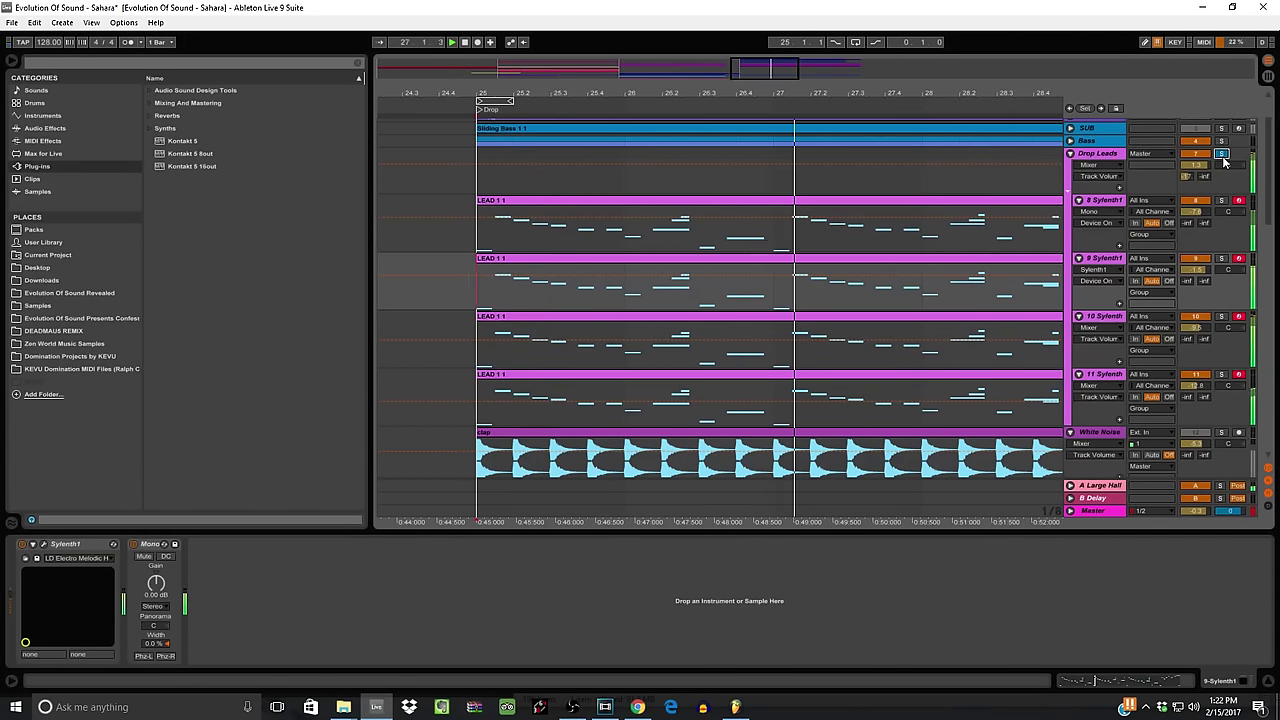
Step: Show the 8 Sylenth1 synth, then solo the 9 Sylenth1 lead layer and view its synth
{"action": "left_click", "coordinate": [1098, 207]}
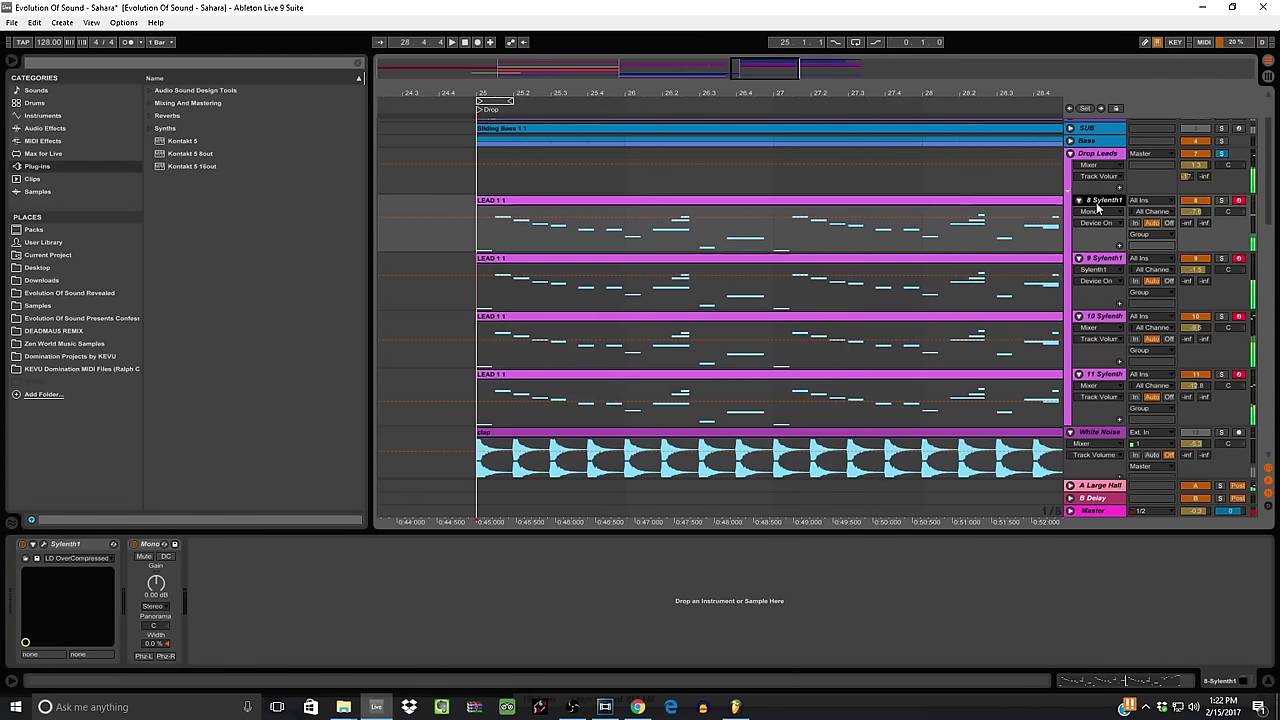
{"action": "left_click", "coordinate": [43, 544]}
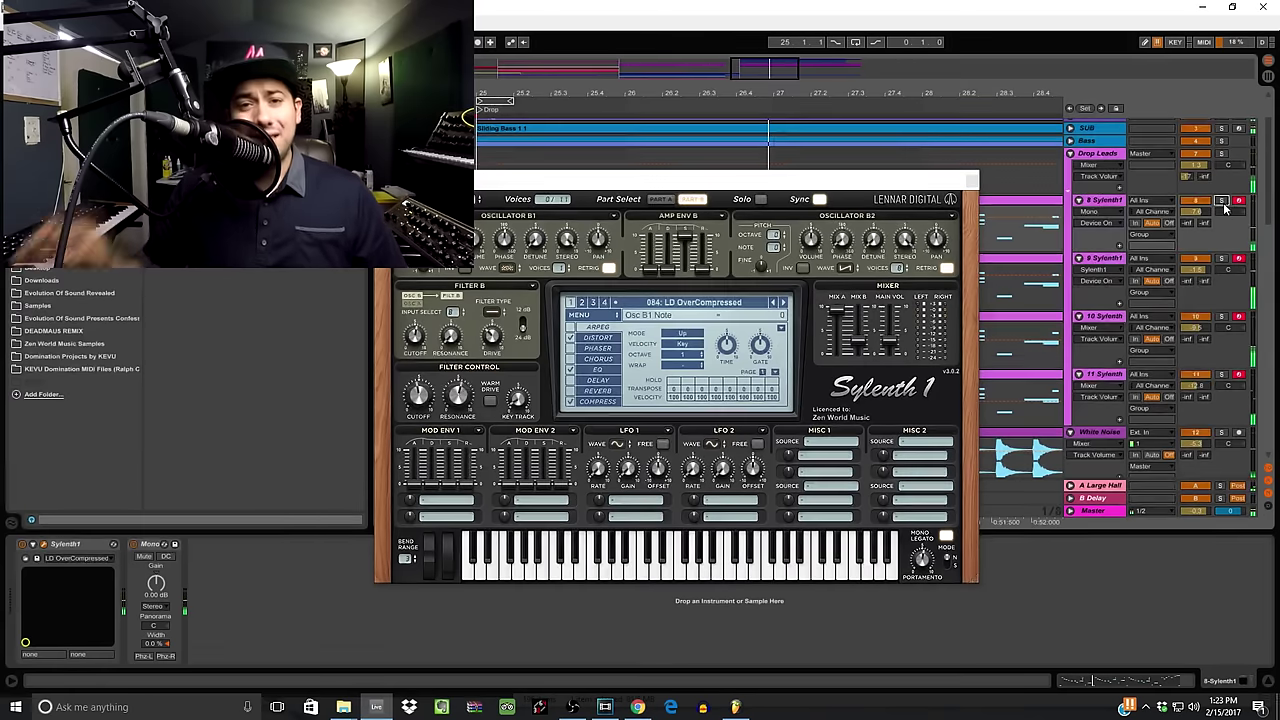
{"action": "left_click", "coordinate": [1221, 258]}
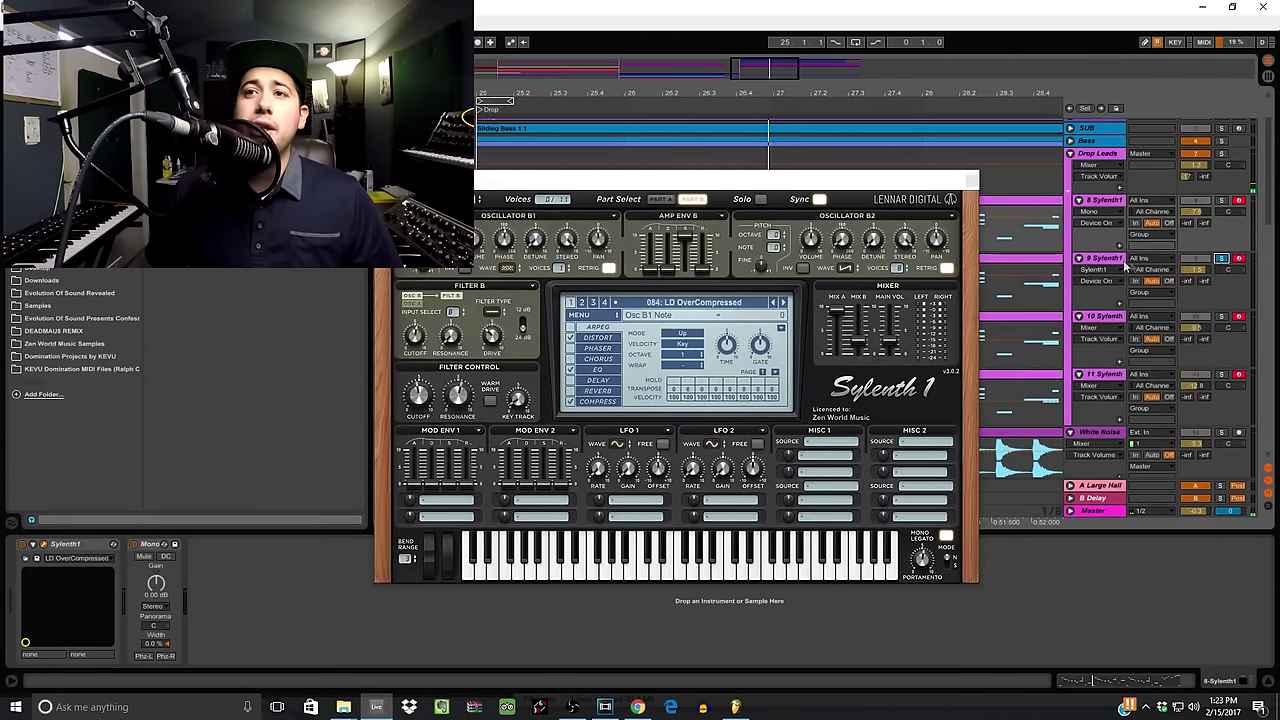
{"action": "left_click", "coordinate": [1123, 262]}
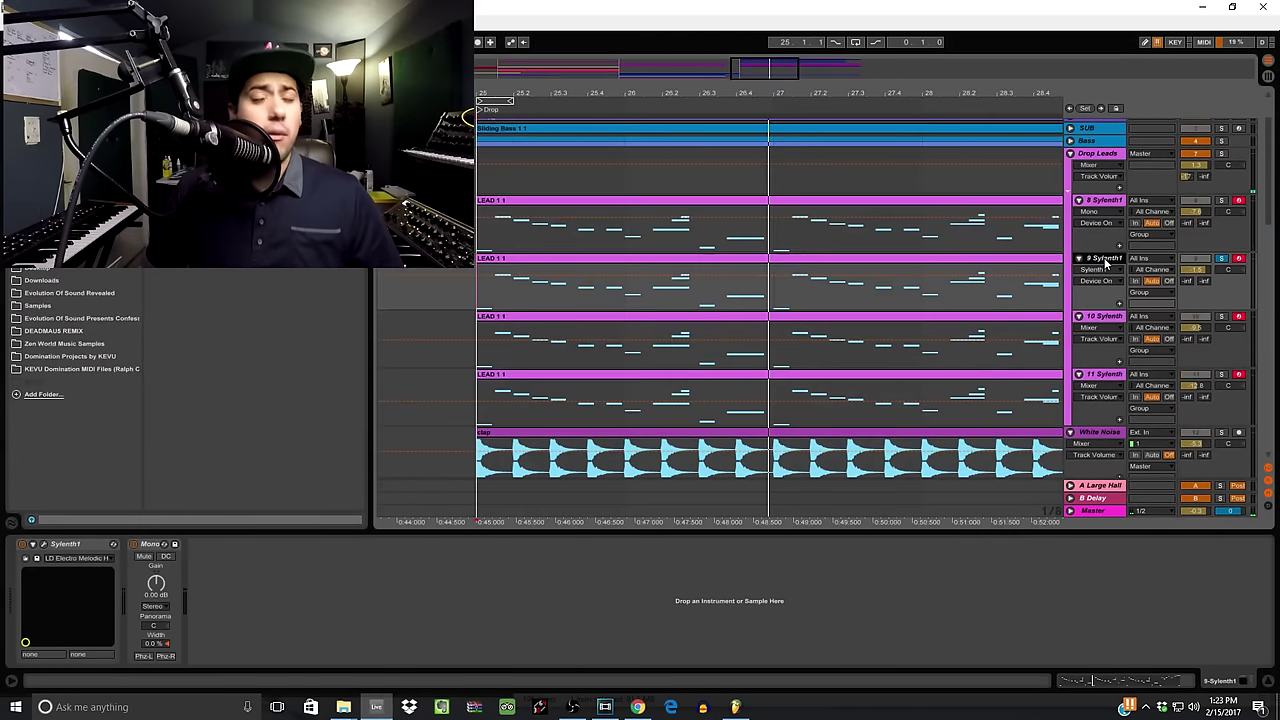
{"action": "left_click", "coordinate": [44, 552]}
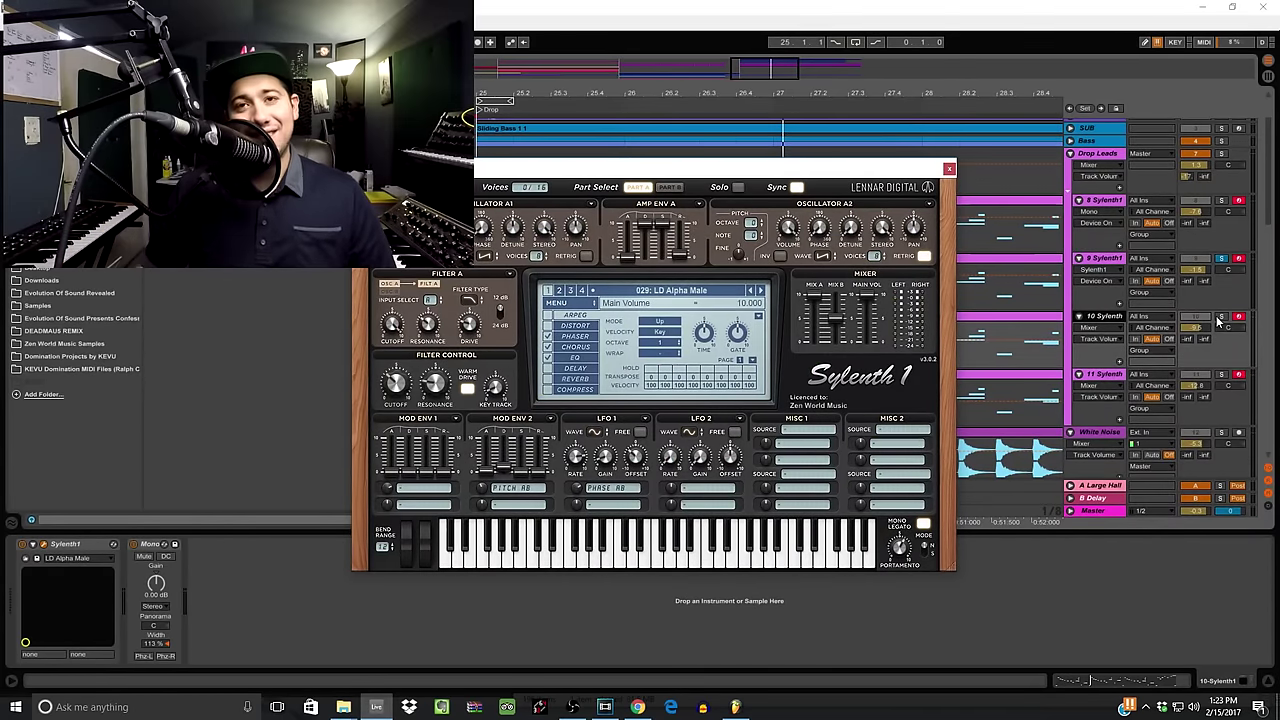
Step: Solo and play the 10 Sylenth1 LD Alpha Male lead, then select the 11 Sylenth lead
{"action": "left_click", "coordinate": [1224, 318]}
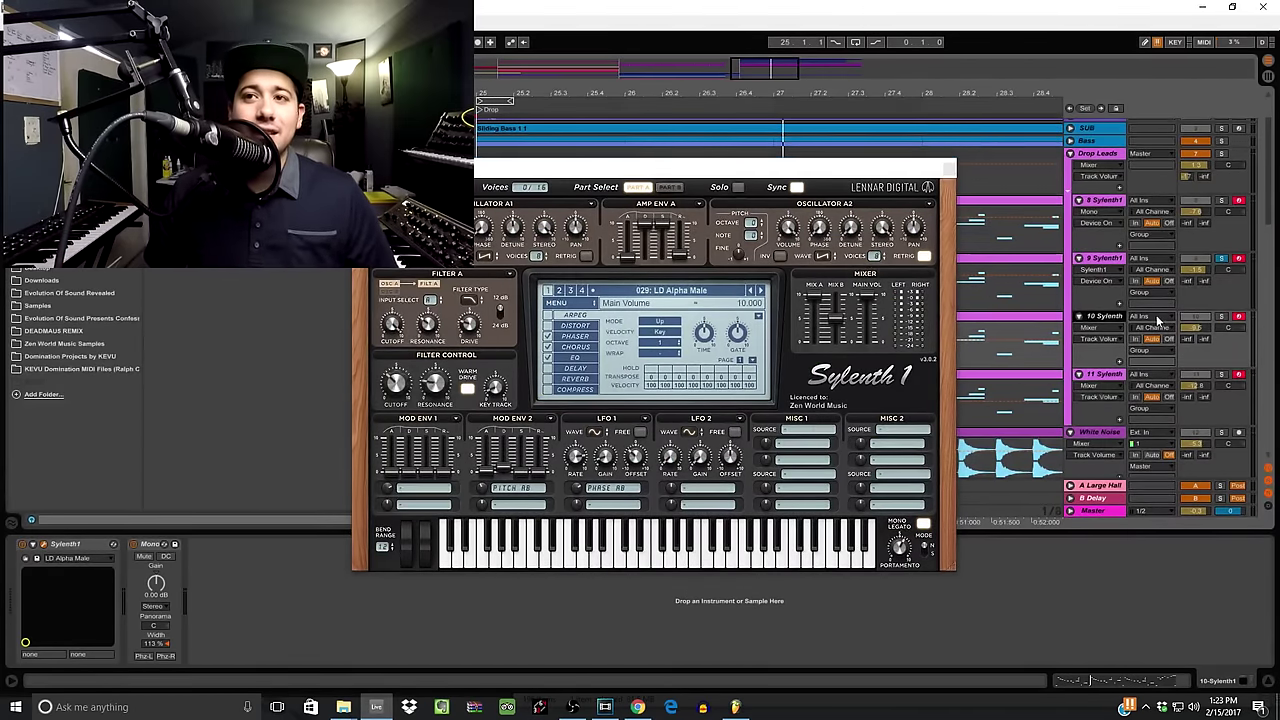
{"action": "left_click", "coordinate": [1221, 317]}
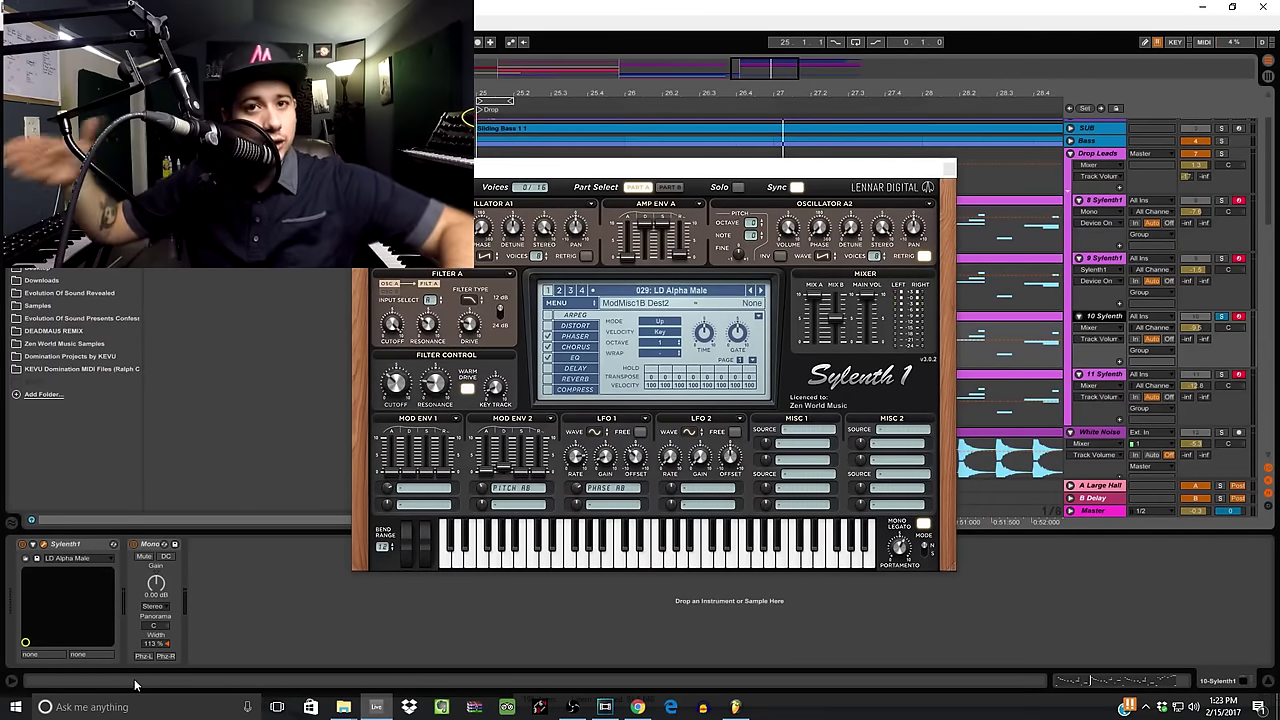
{"action": "key", "text": "space"}
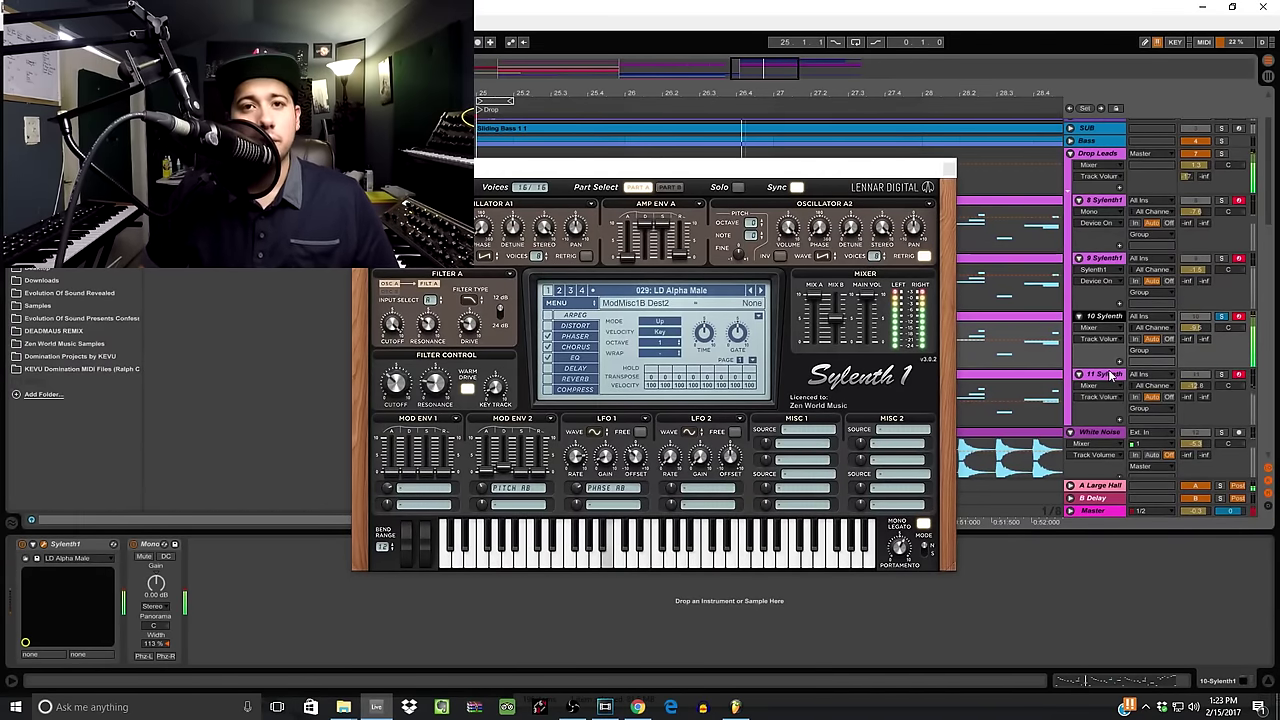
{"action": "left_click", "coordinate": [786, 418]}
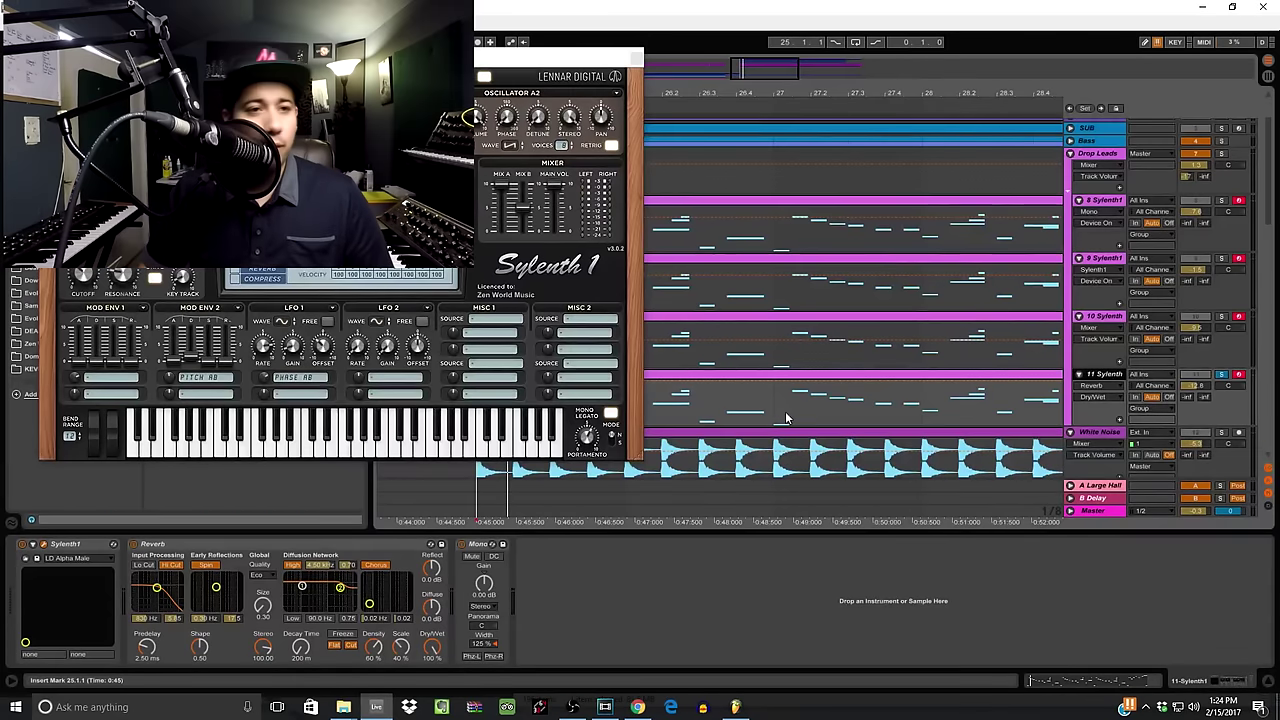
Step: Turn the 11 Sylenth lead's Reverb Size down from 0.30 to 0.25
{"action": "left_click", "coordinate": [192, 550]}
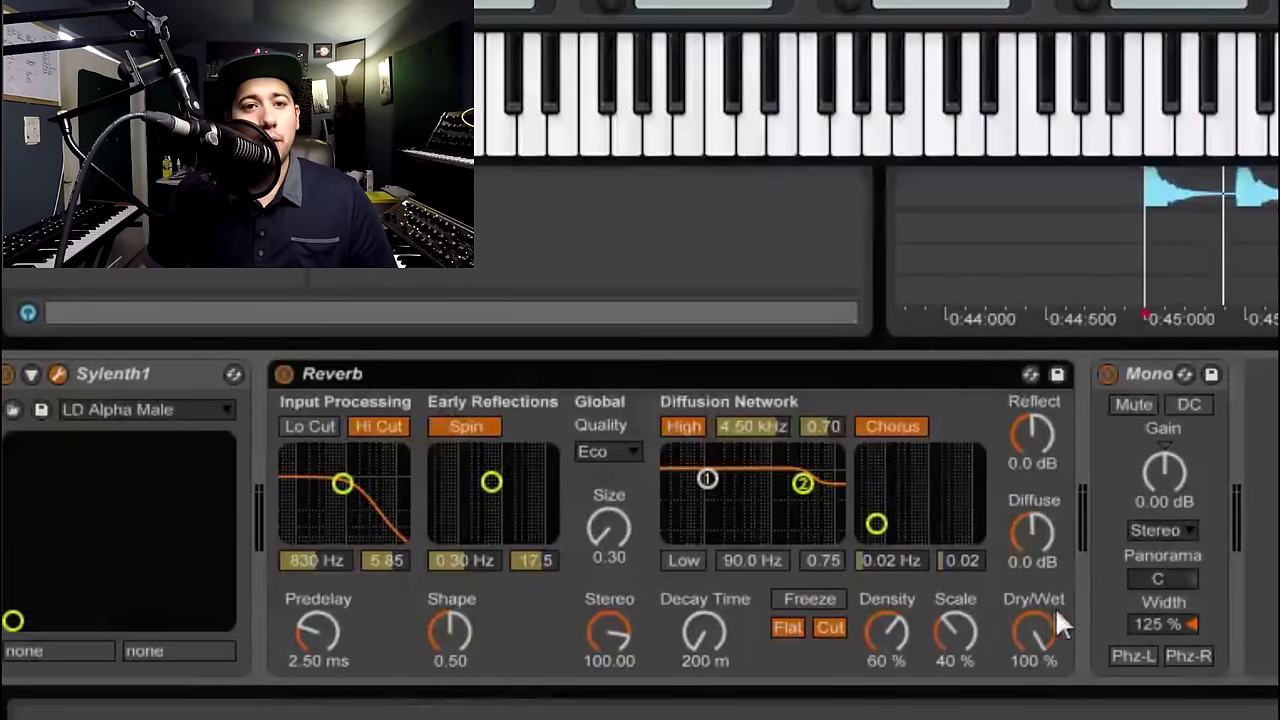
{"action": "left_click", "coordinate": [430, 645]}
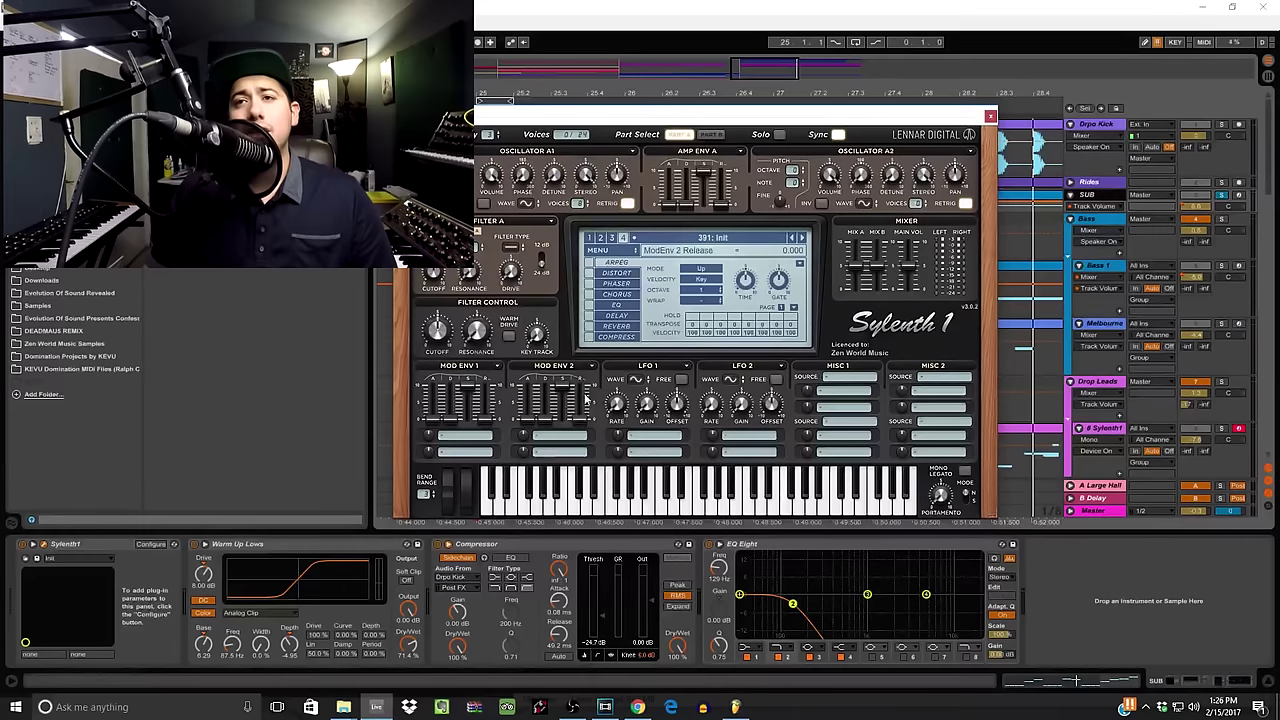
Step: Close the synth window, select the Bass group and solo its Bass 1 track
{"action": "left_click", "coordinate": [1110, 230]}
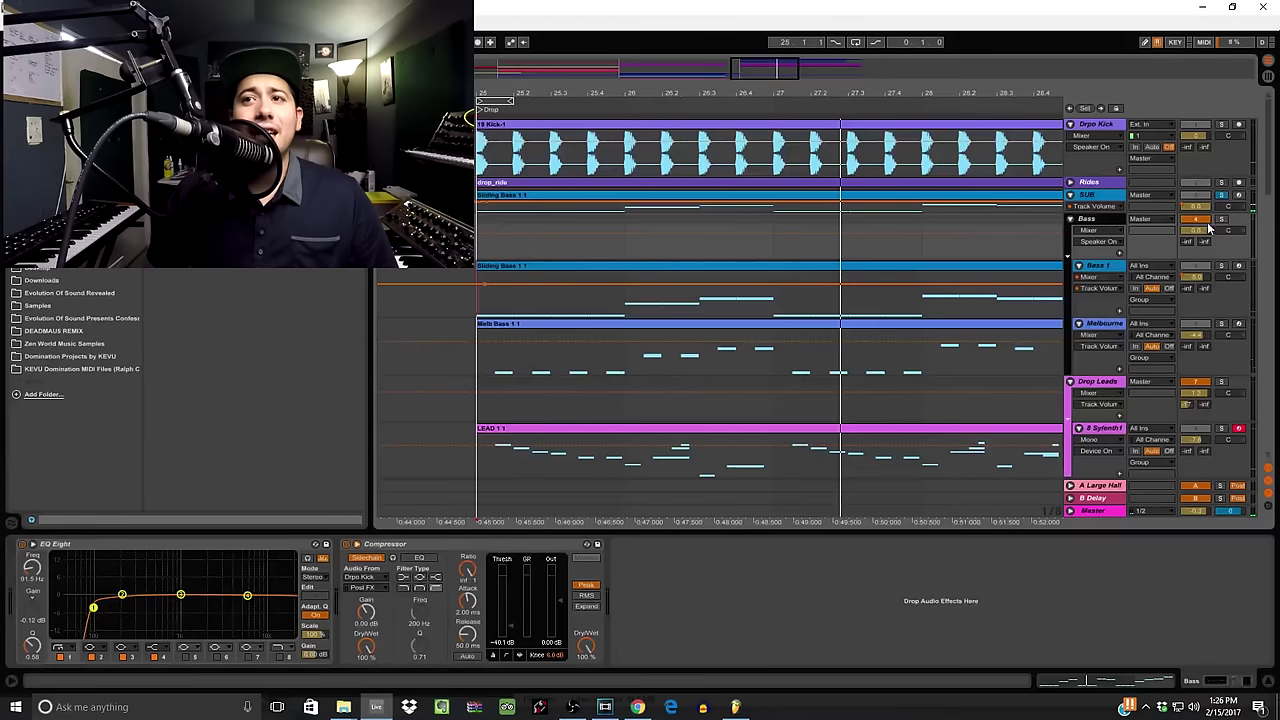
{"action": "left_click", "coordinate": [1126, 268]}
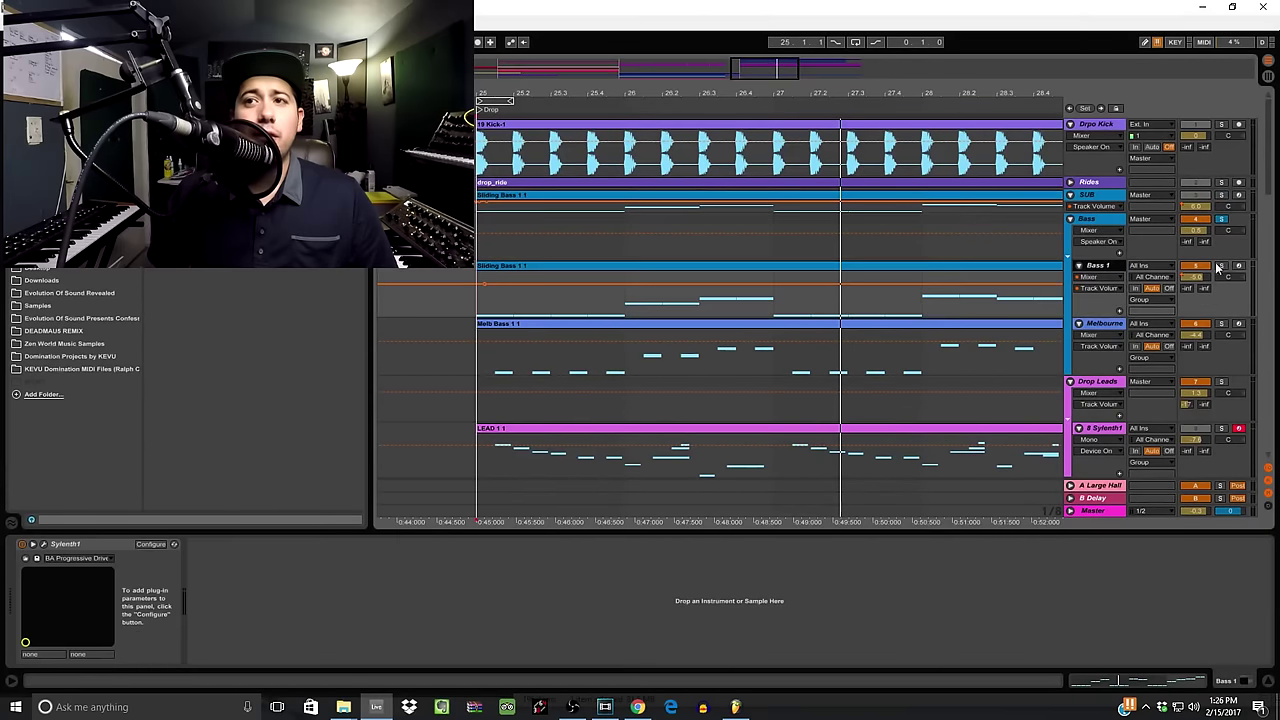
{"action": "left_click", "coordinate": [1221, 266]}
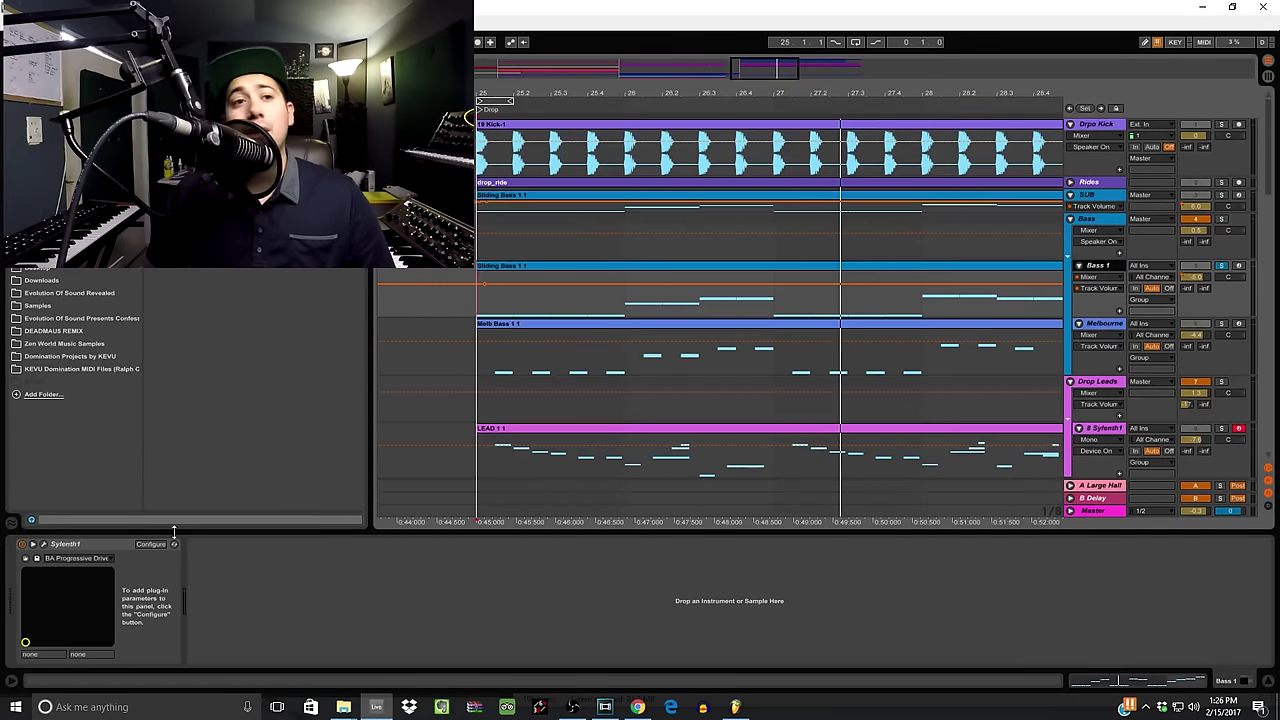
Step: Play the Bass 1 BA Progressive Drive patch in Sylenth1, then select the Melbourne Bass track
{"action": "left_click", "coordinate": [44, 545]}
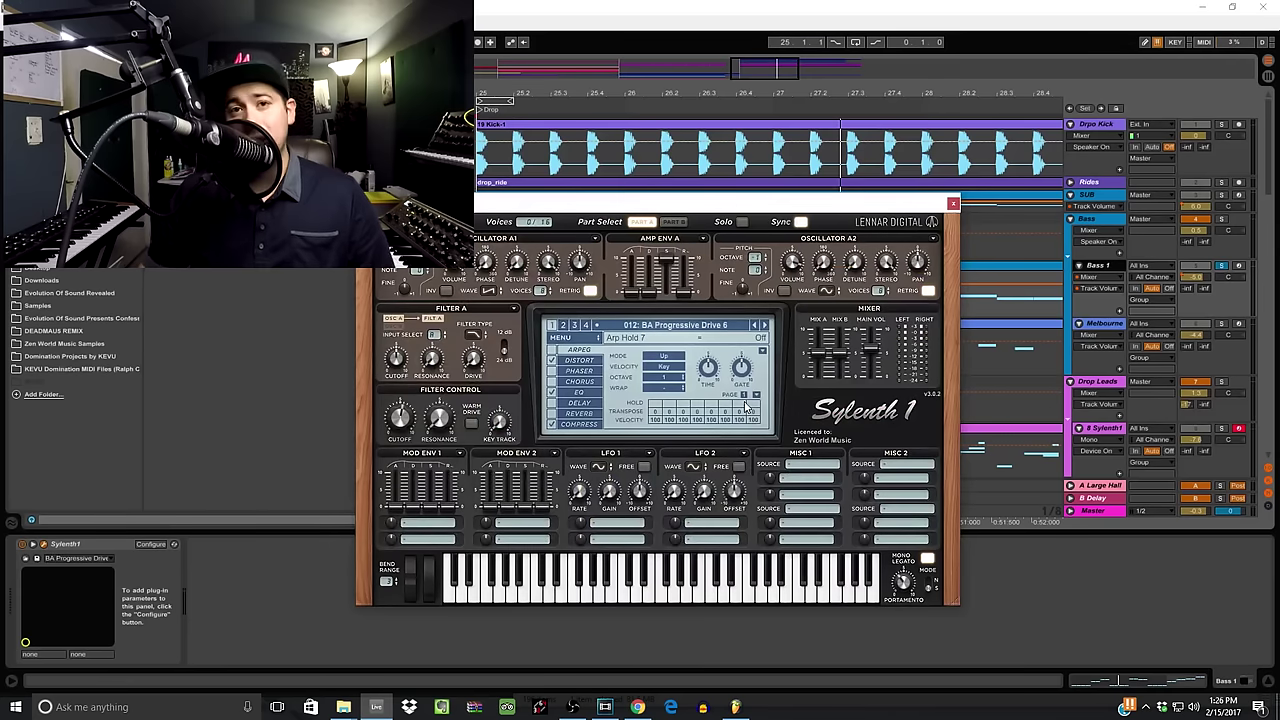
{"action": "key", "text": "space"}
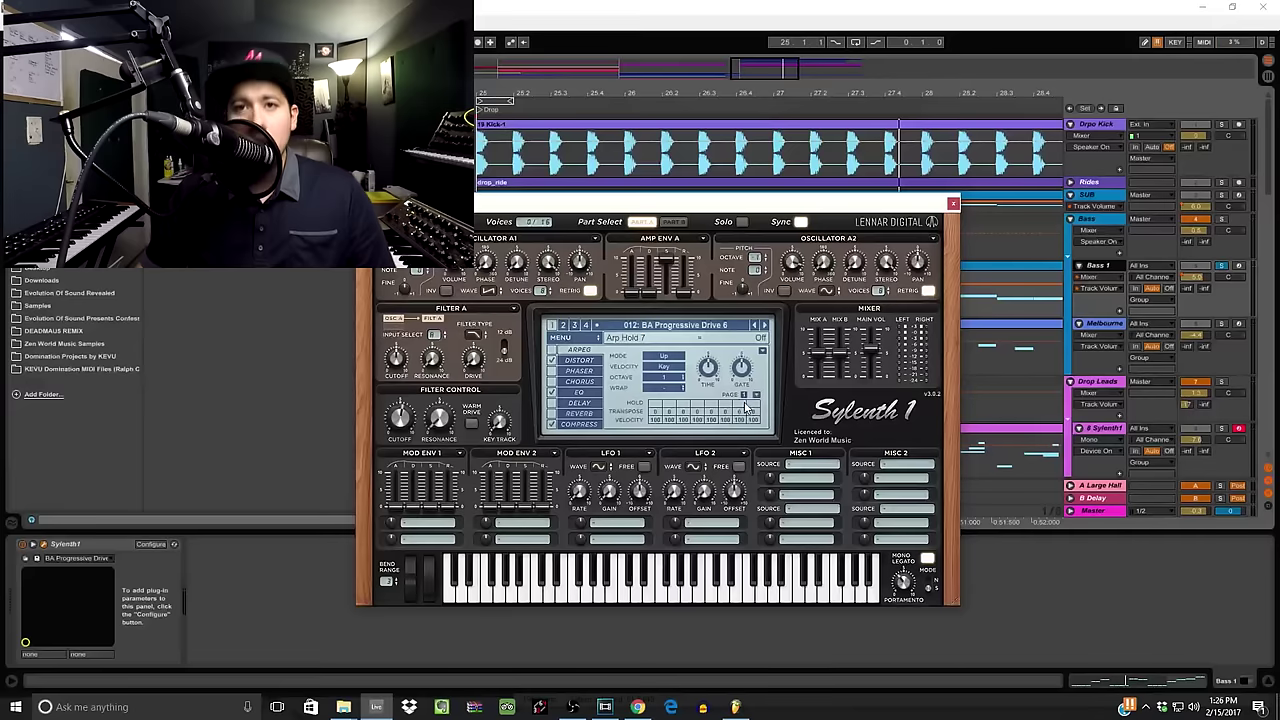
{"action": "left_click", "coordinate": [1100, 323]}
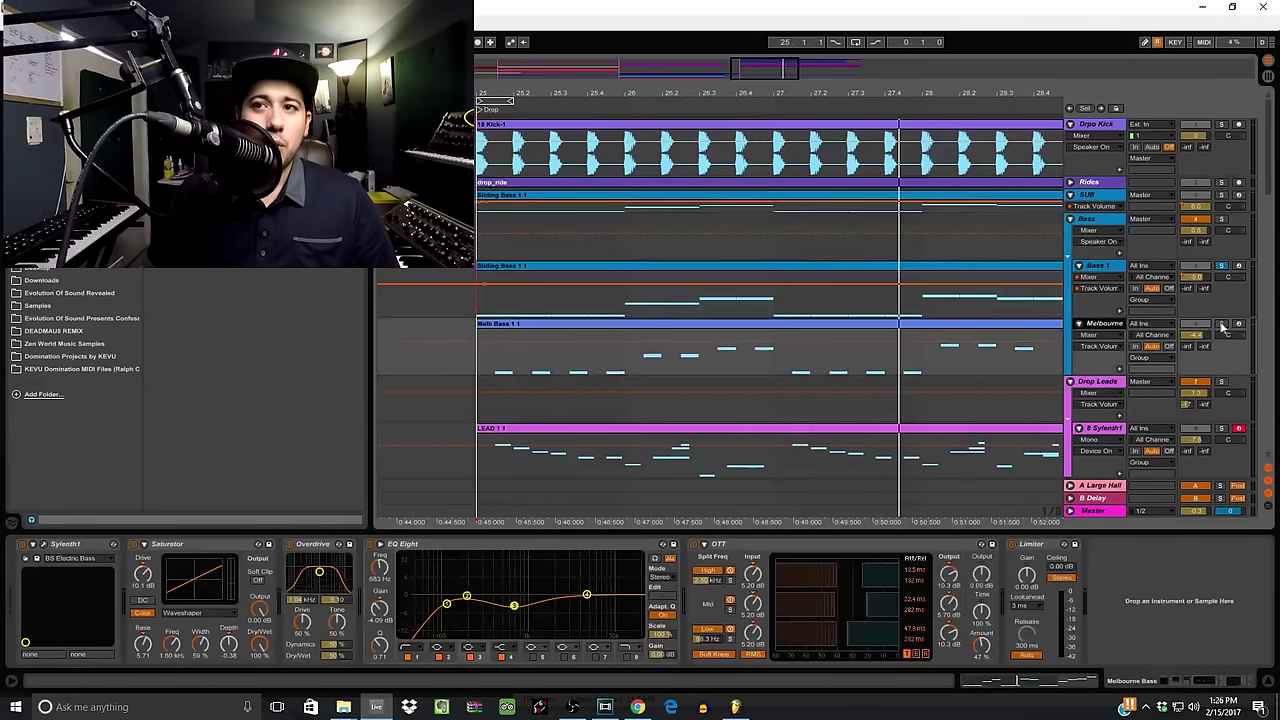
Step: Audition the Melbourne Bass line in an enlarged note editor and check its Sylenth1 settings
{"action": "double_click", "coordinate": [660, 330]}
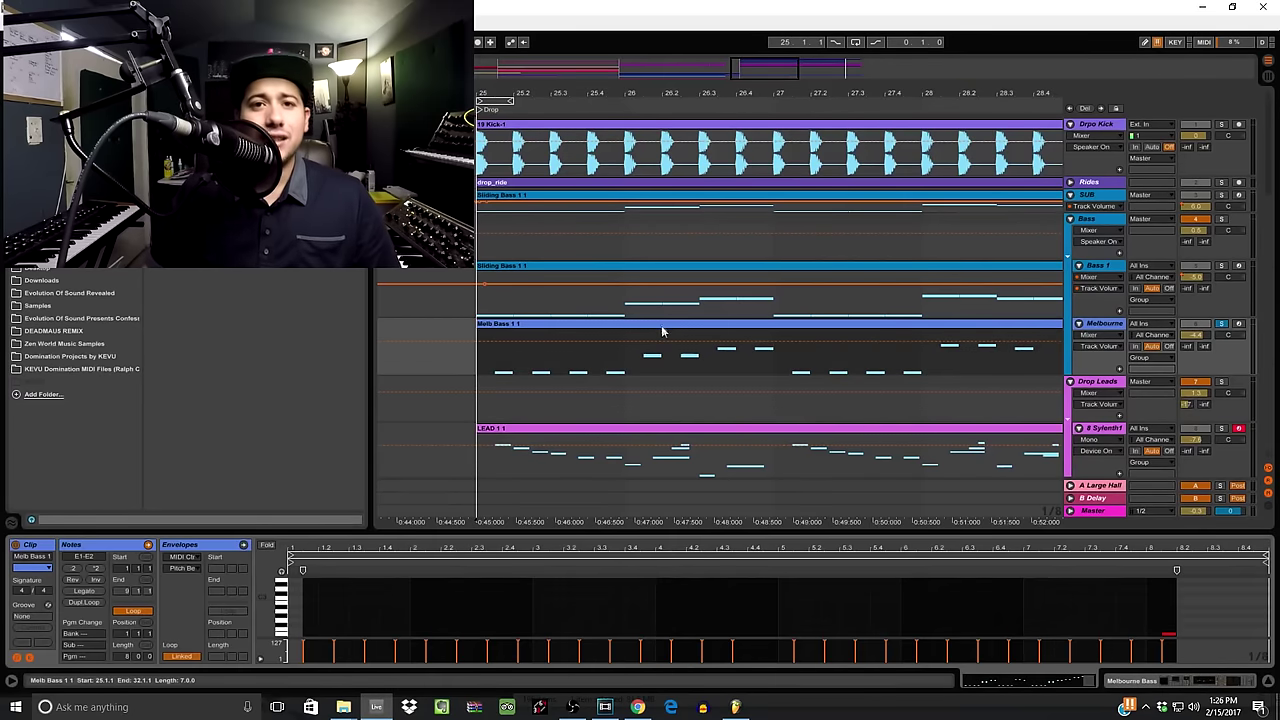
{"action": "left_click_drag", "start_coordinate": [467, 527], "coordinate": [423, 347]}
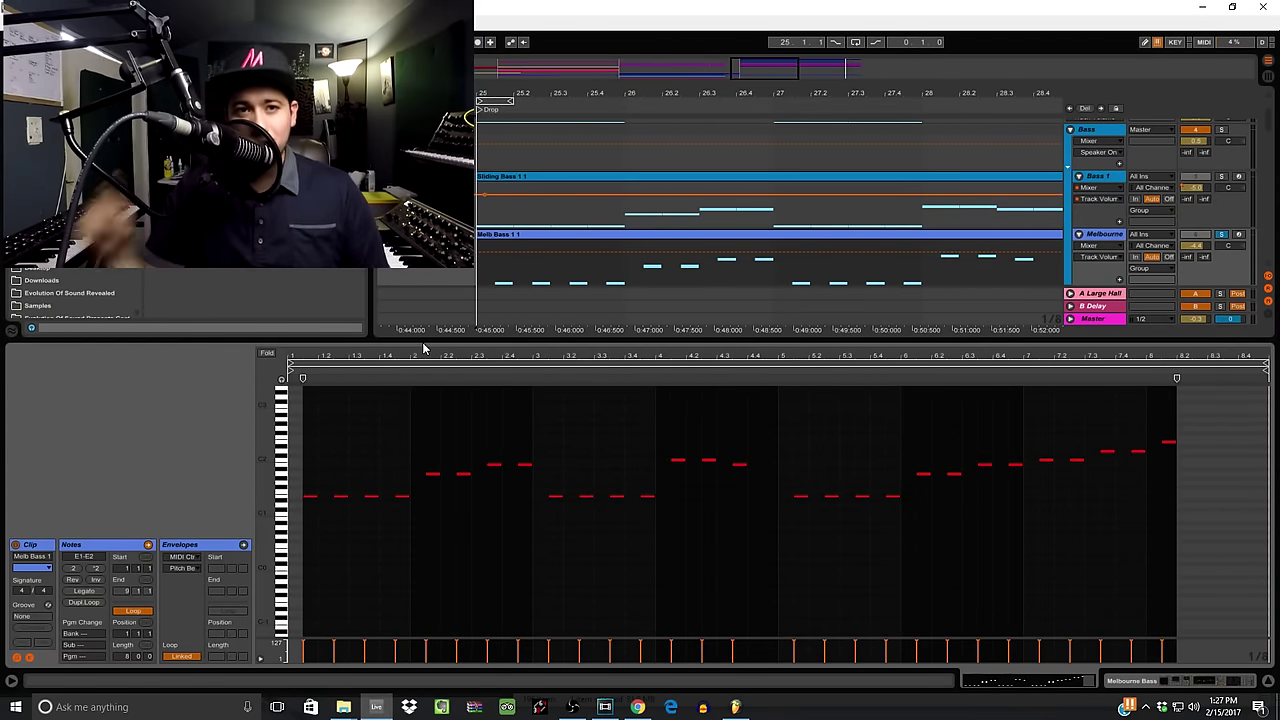
{"action": "key", "text": "space"}
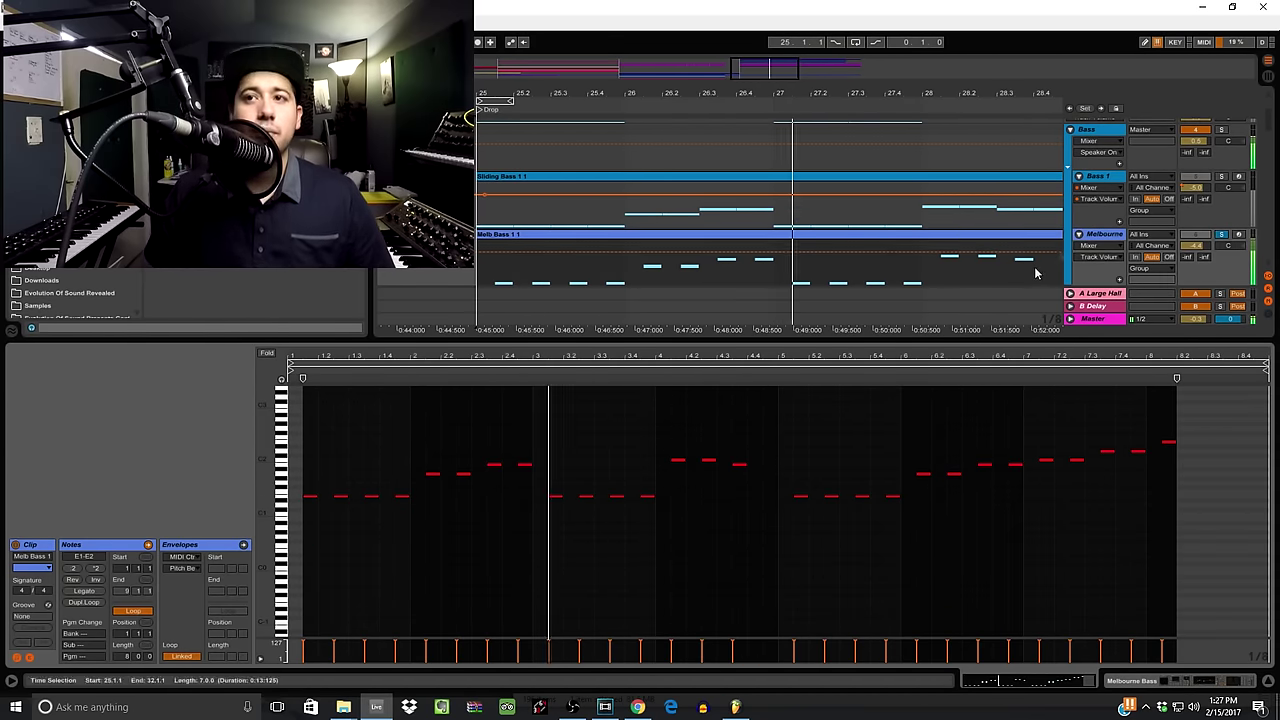
{"action": "left_click", "coordinate": [1100, 236]}
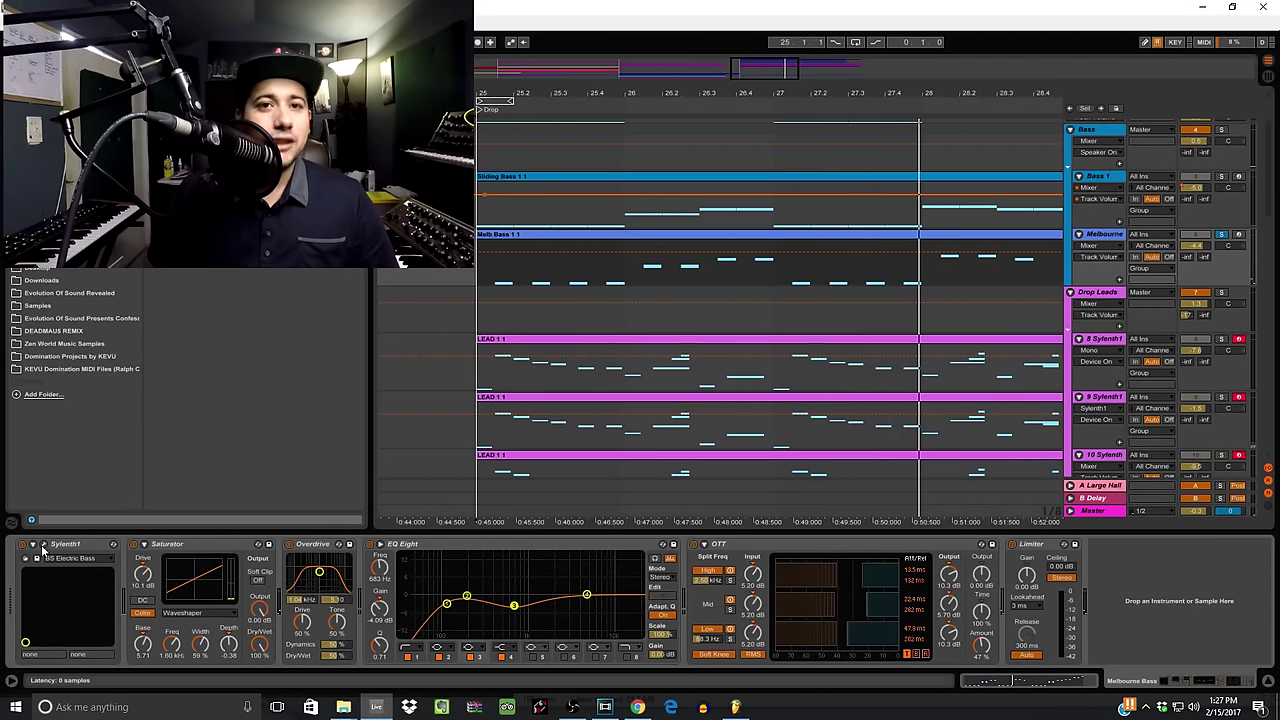
{"action": "left_click", "coordinate": [43, 545]}
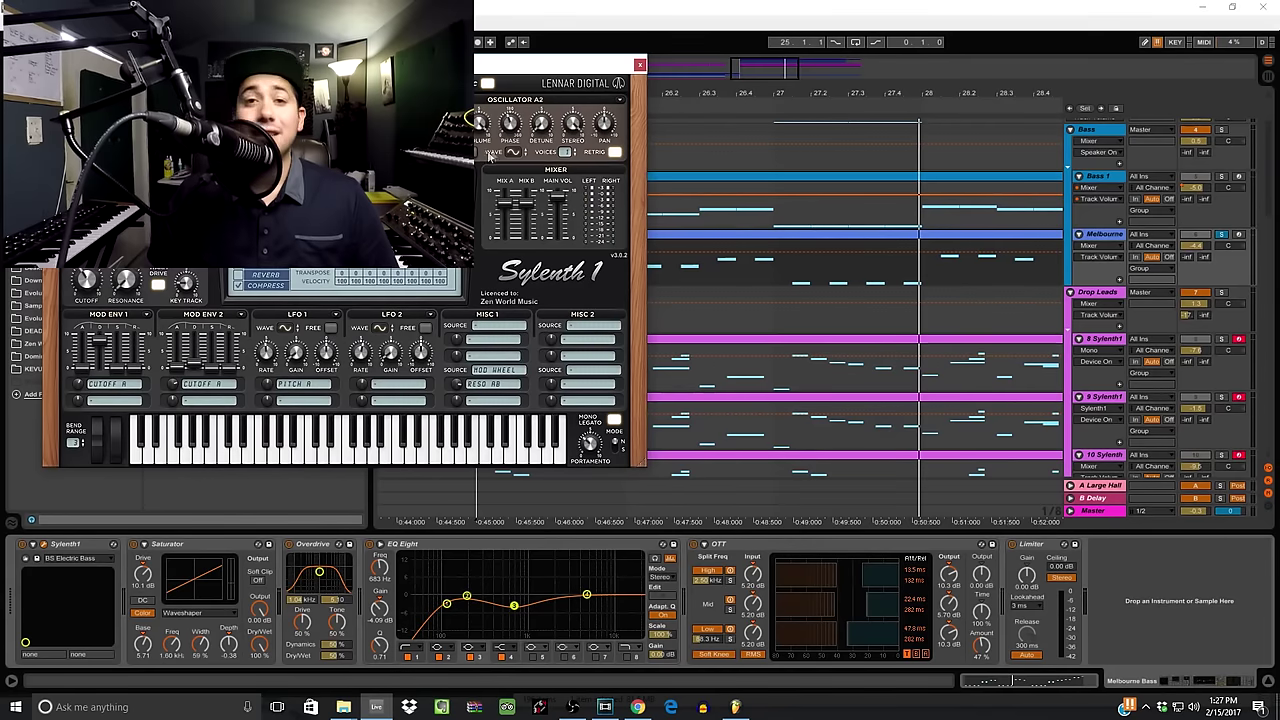
{"action": "left_click", "coordinate": [640, 65]}
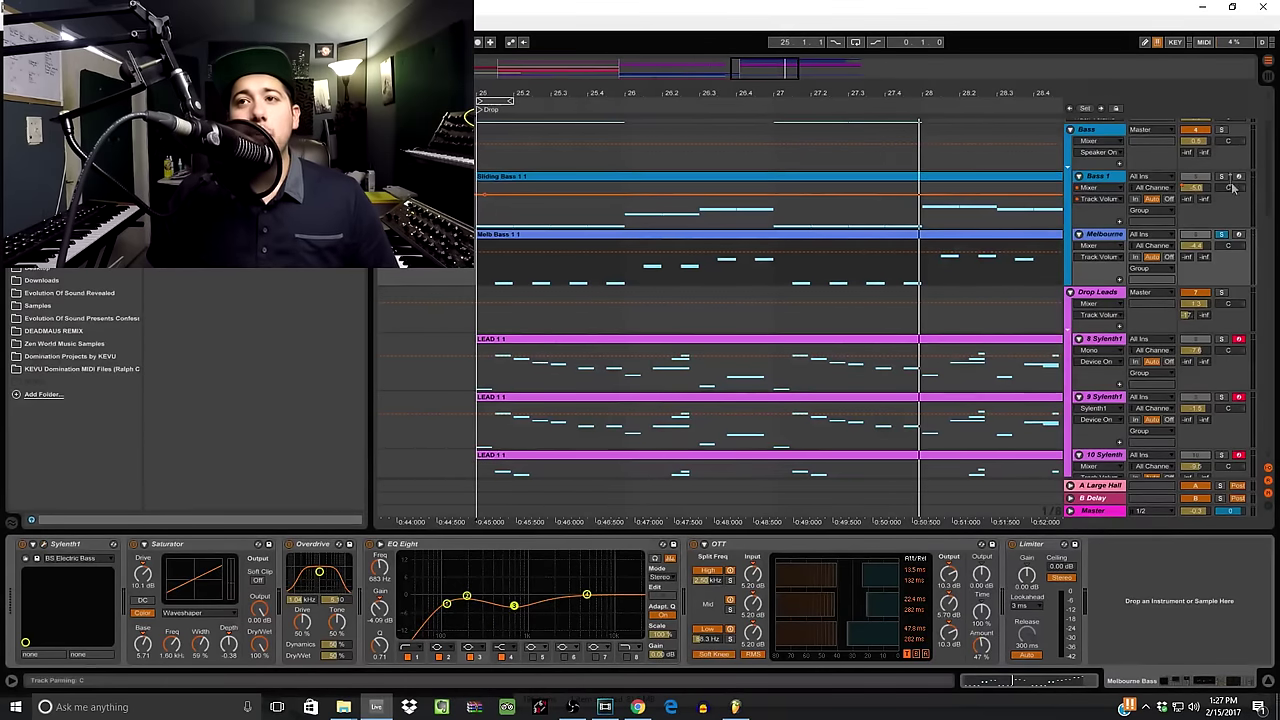
Step: Play the drop from the start marker and zoom in on its first beats
{"action": "scroll", "coordinate": [1232, 185], "scroll_direction": "up", "scroll_amount": 2}
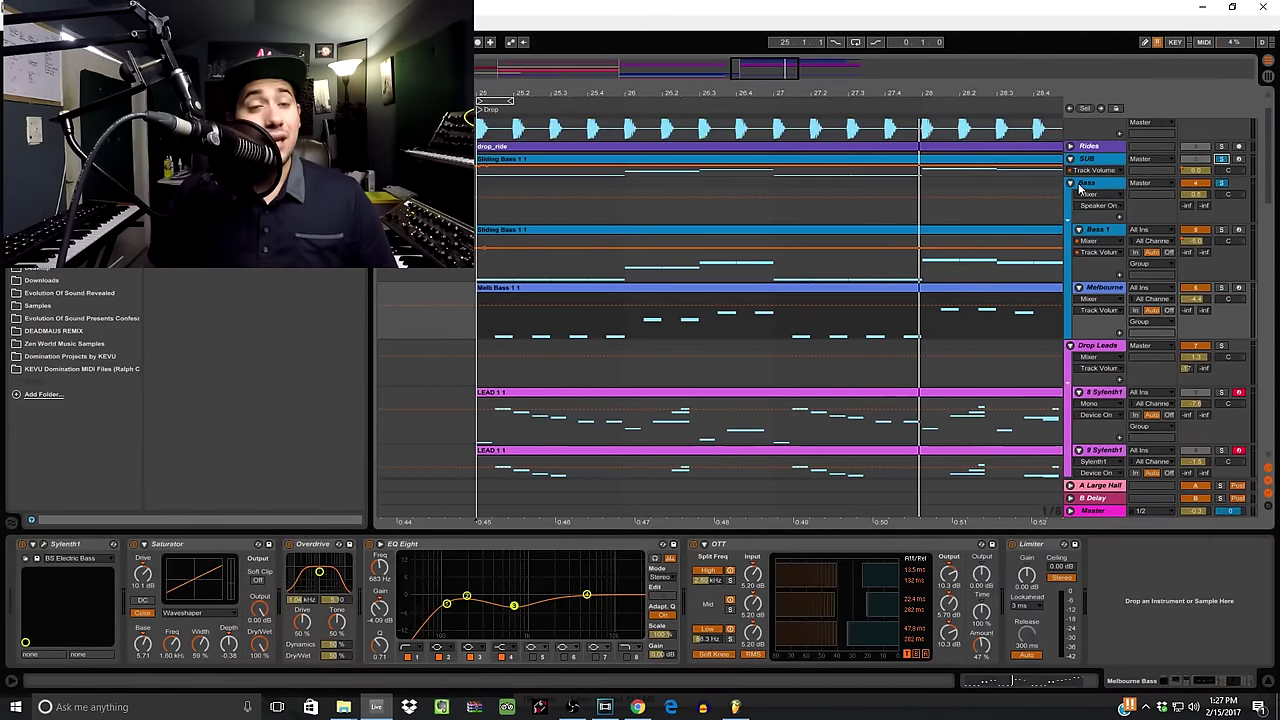
{"action": "key", "text": "space"}
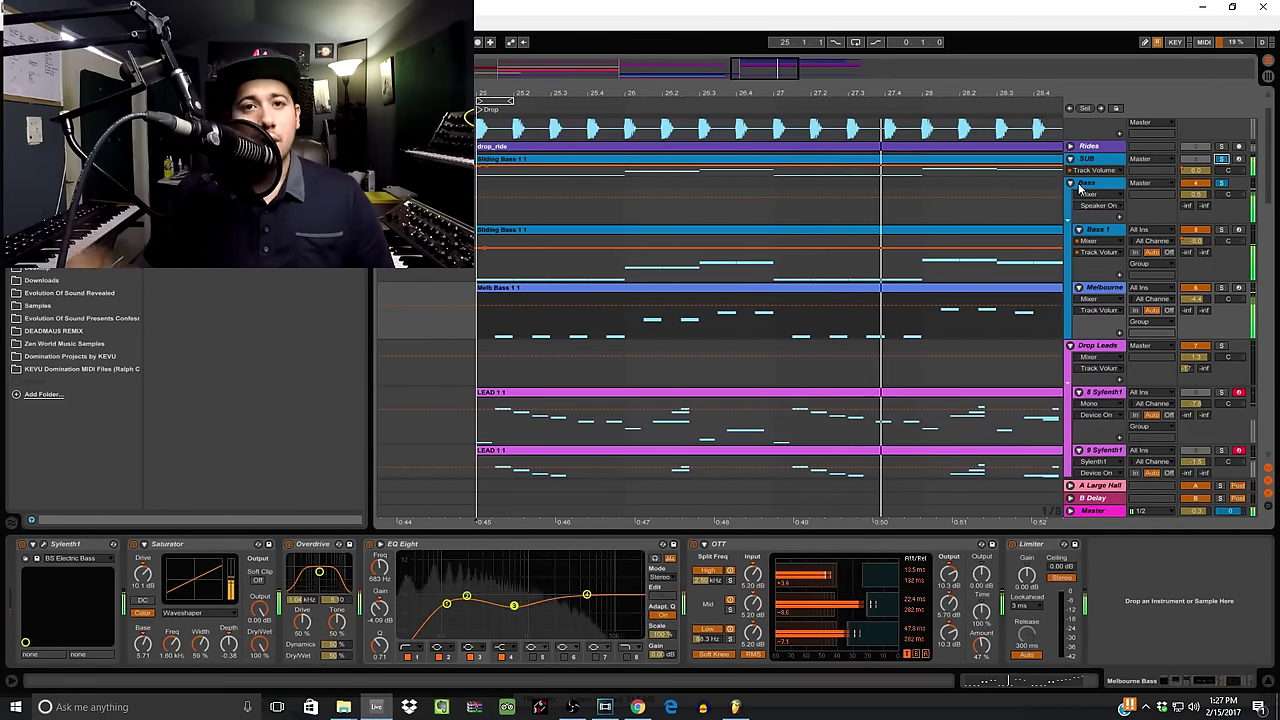
{"action": "left_click_drag", "start_coordinate": [768, 66], "coordinate": [751, 70]}
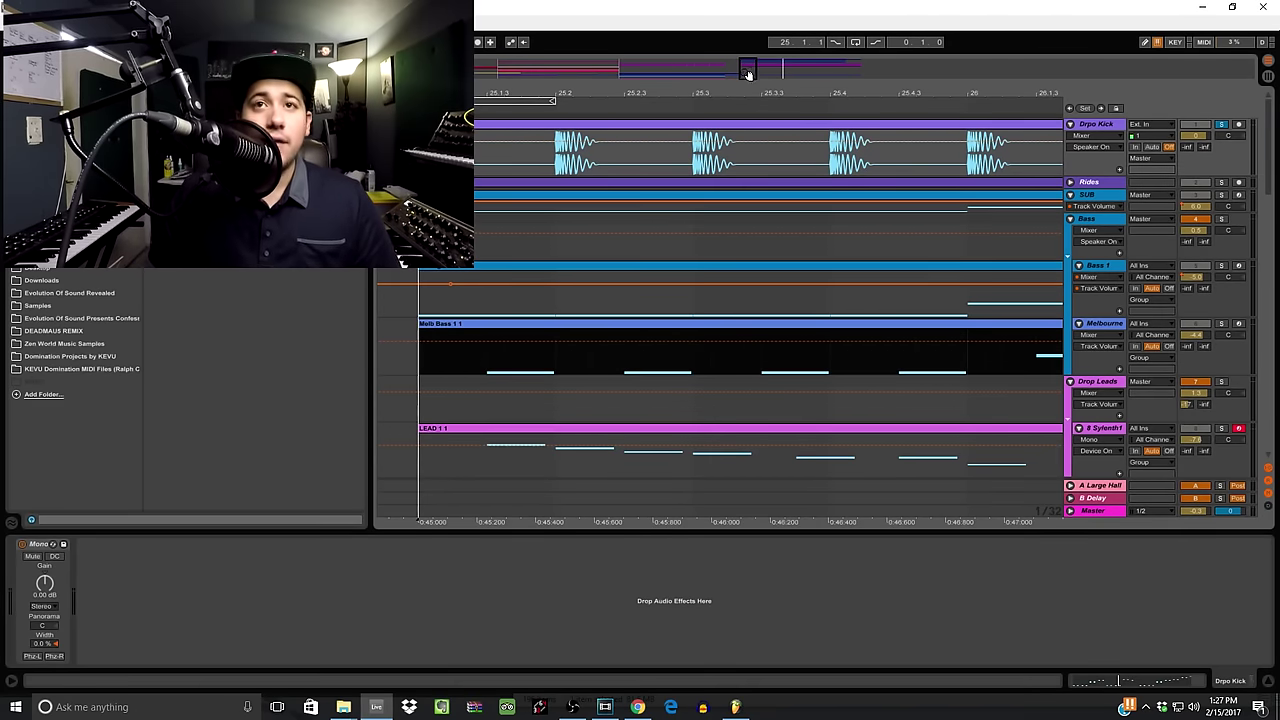
Step: Zoom into the drop and select the Drpo Kick gap from 25.1.2 to 25.2.1
{"action": "left_click_drag", "start_coordinate": [748, 74], "coordinate": [740, 150]}
{"action": "left_click", "coordinate": [529, 160]}
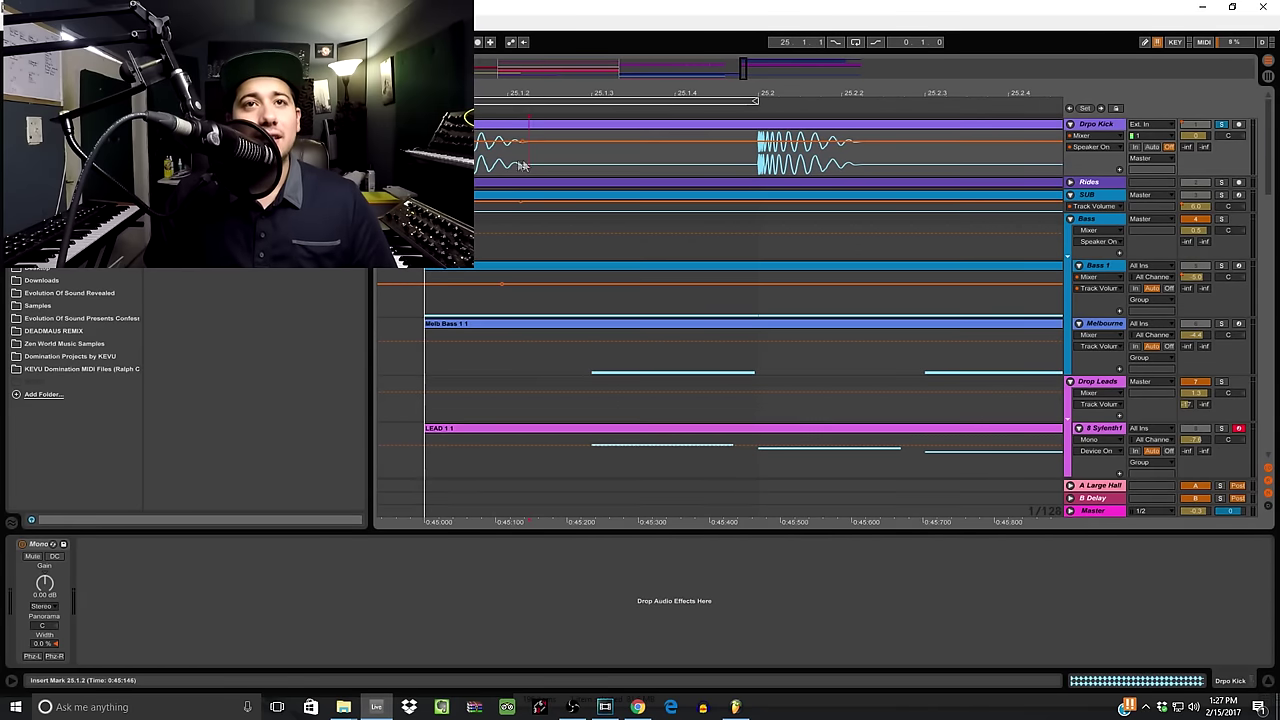
{"action": "left_click_drag", "start_coordinate": [521, 165], "coordinate": [440, 165]}
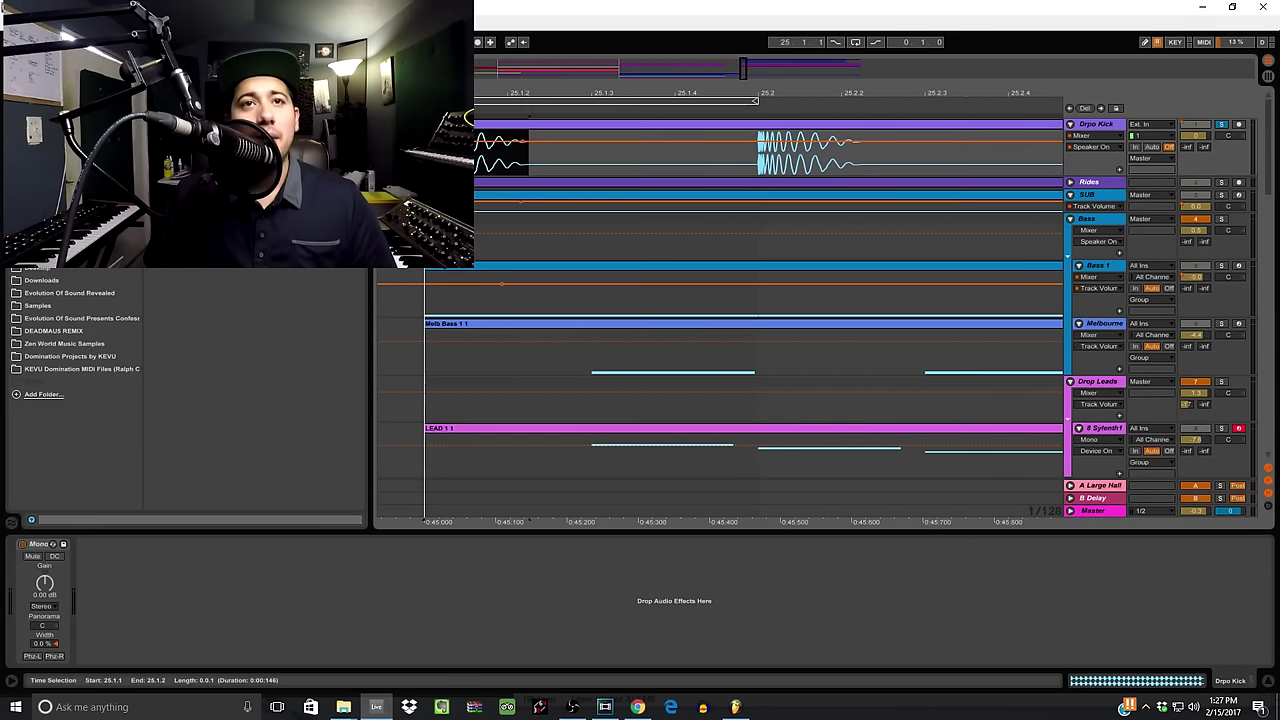
{"action": "left_click", "coordinate": [591, 158]}
{"action": "left_click", "coordinate": [529, 163]}
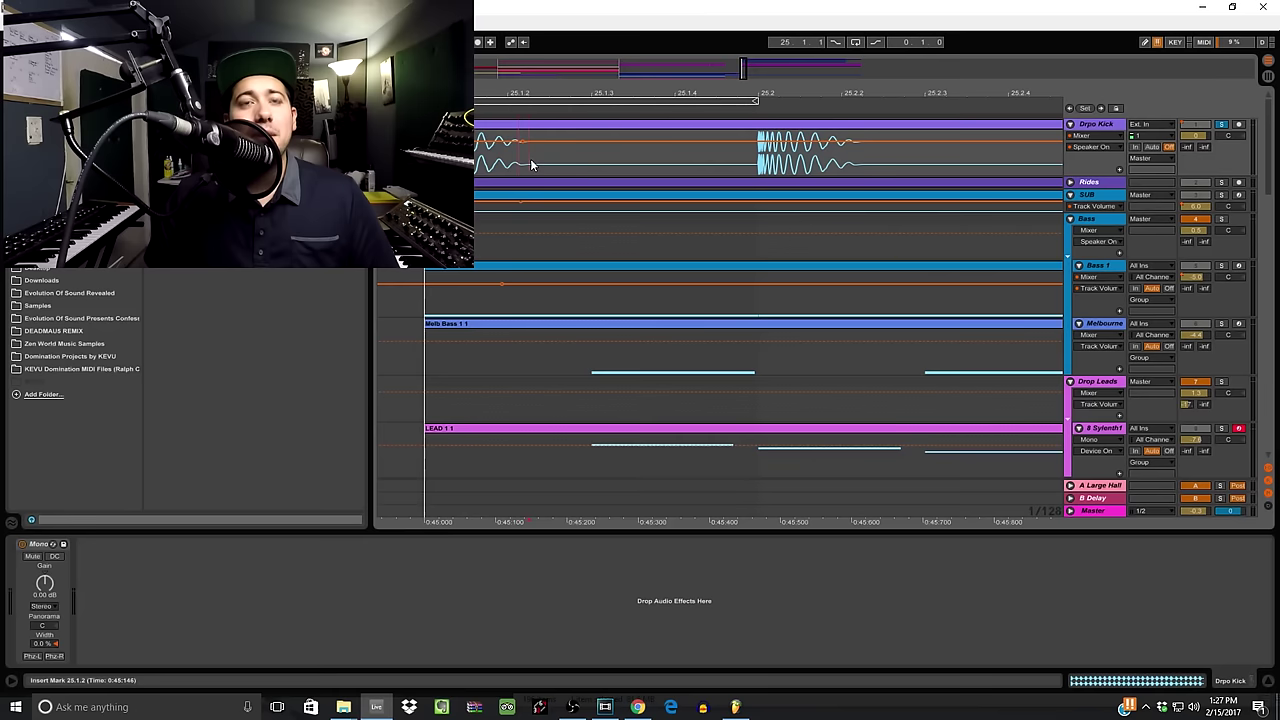
{"action": "left_click_drag", "start_coordinate": [529, 163], "coordinate": [440, 165]}
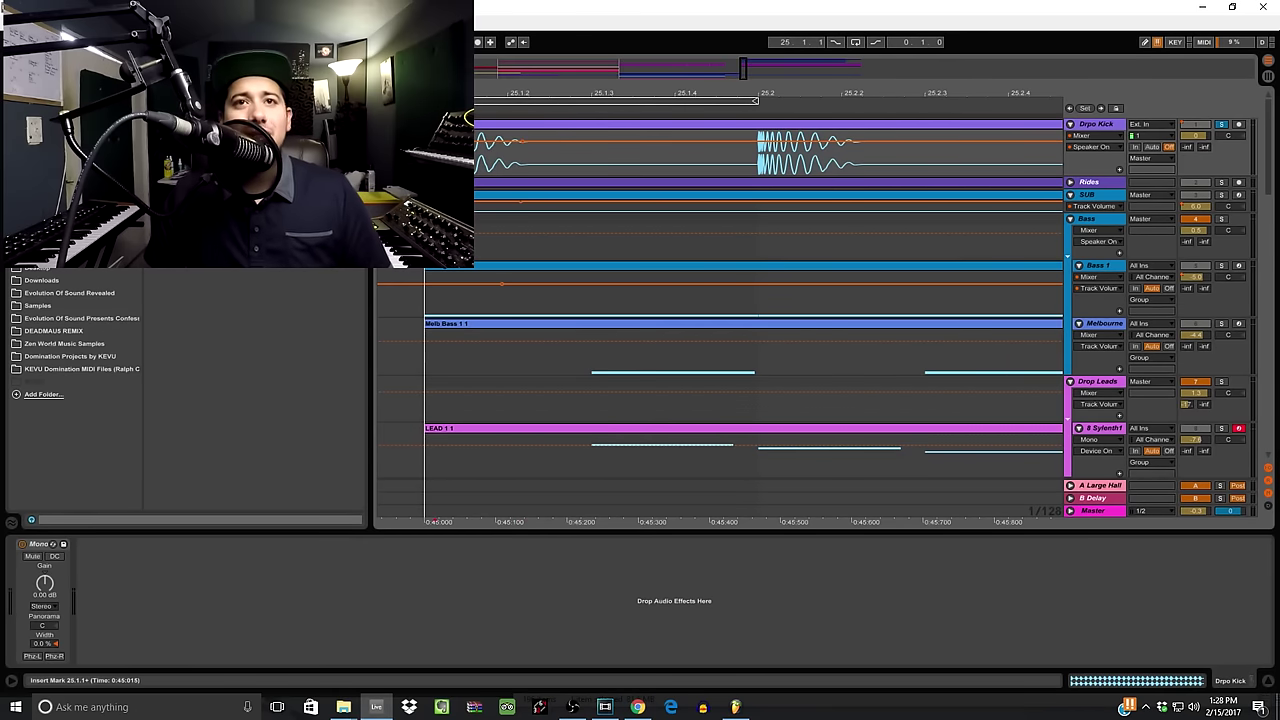
{"action": "left_click", "coordinate": [758, 168], "text": "shift"}
{"action": "left_click", "coordinate": [751, 163]}
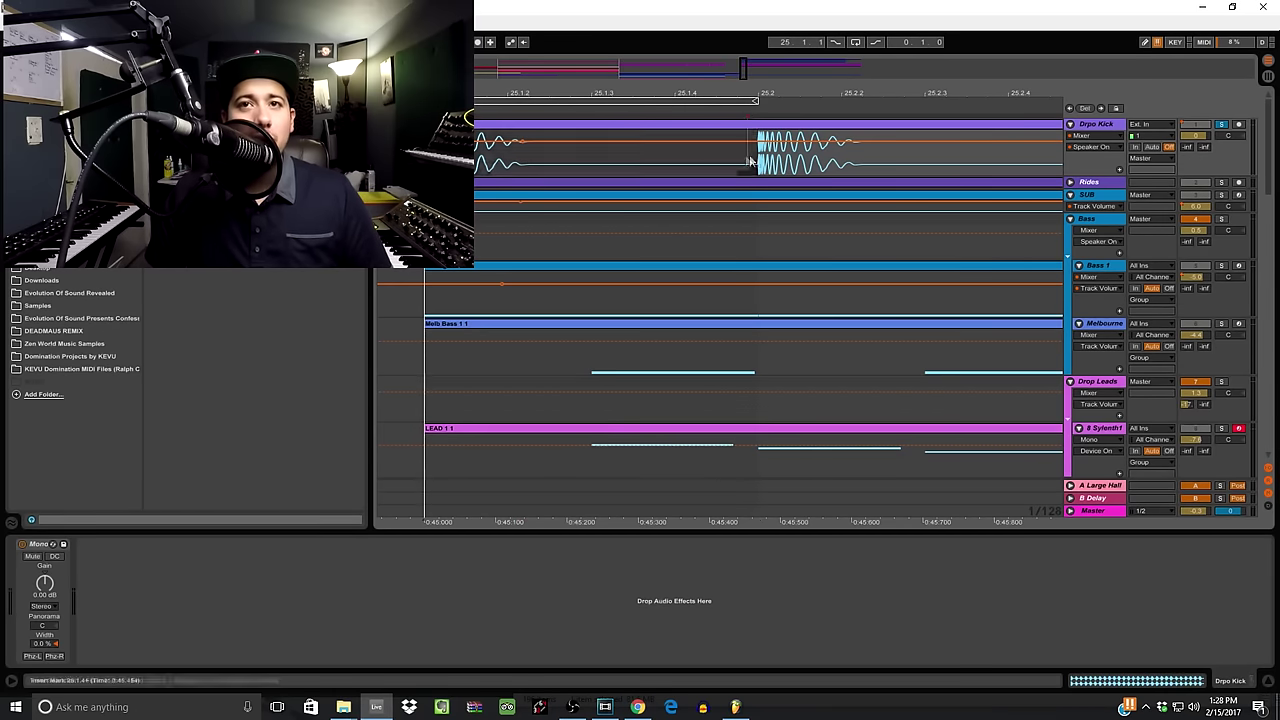
{"action": "left_click", "coordinate": [522, 154], "text": "shift"}
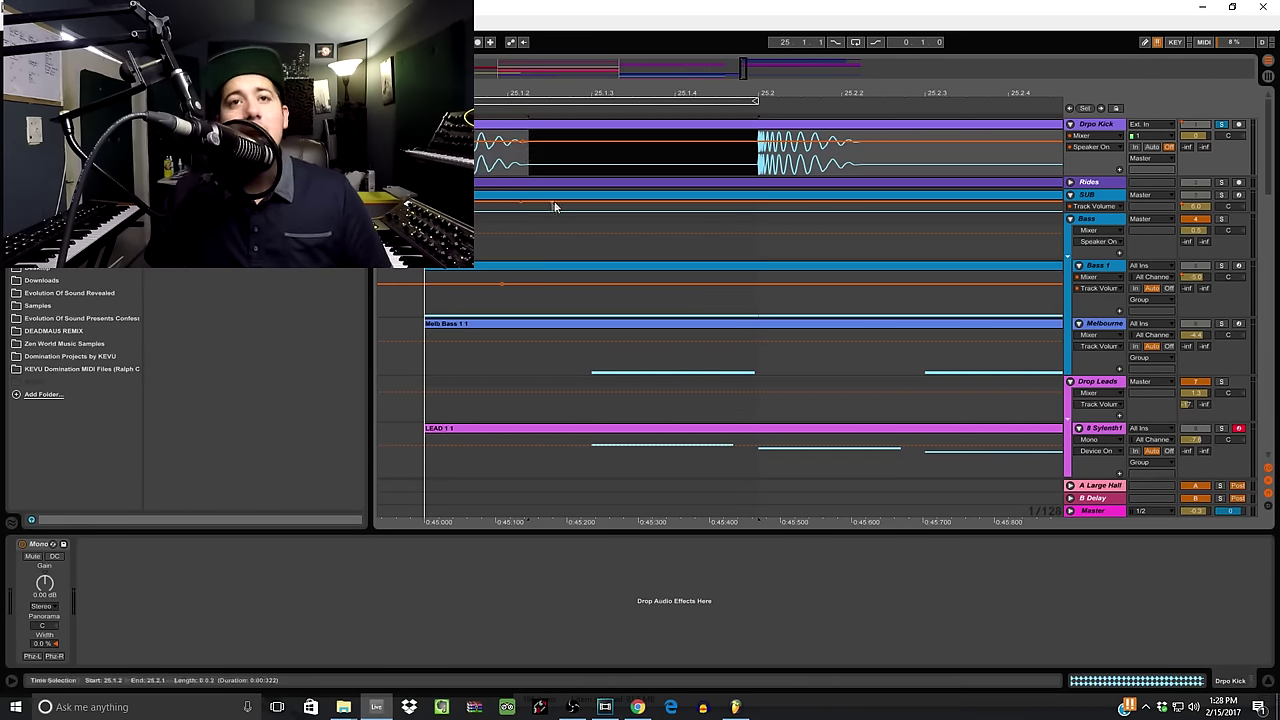
Step: Open the SUB track's Sylenth1 synth
{"action": "scroll", "coordinate": [565, 206], "scroll_direction": "down", "scroll_amount": 2}
{"action": "scroll", "coordinate": [572, 205], "scroll_direction": "up", "scroll_amount": 2}
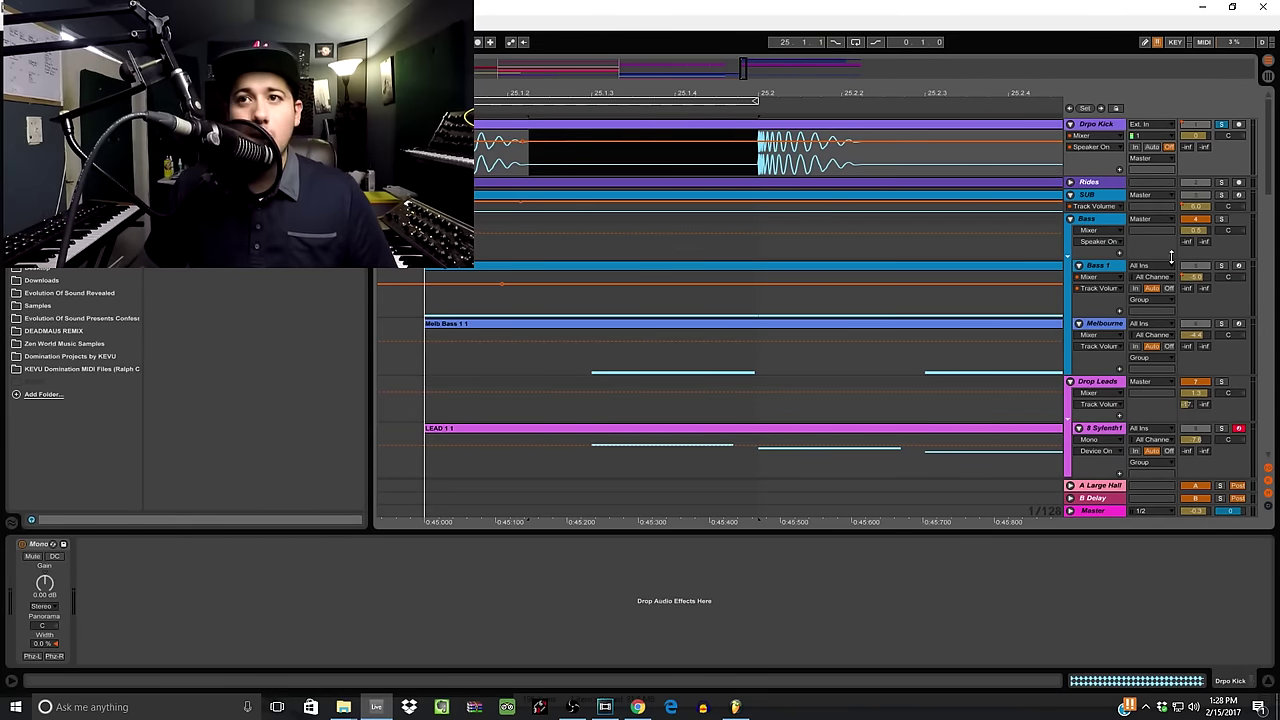
{"action": "left_click", "coordinate": [1115, 207]}
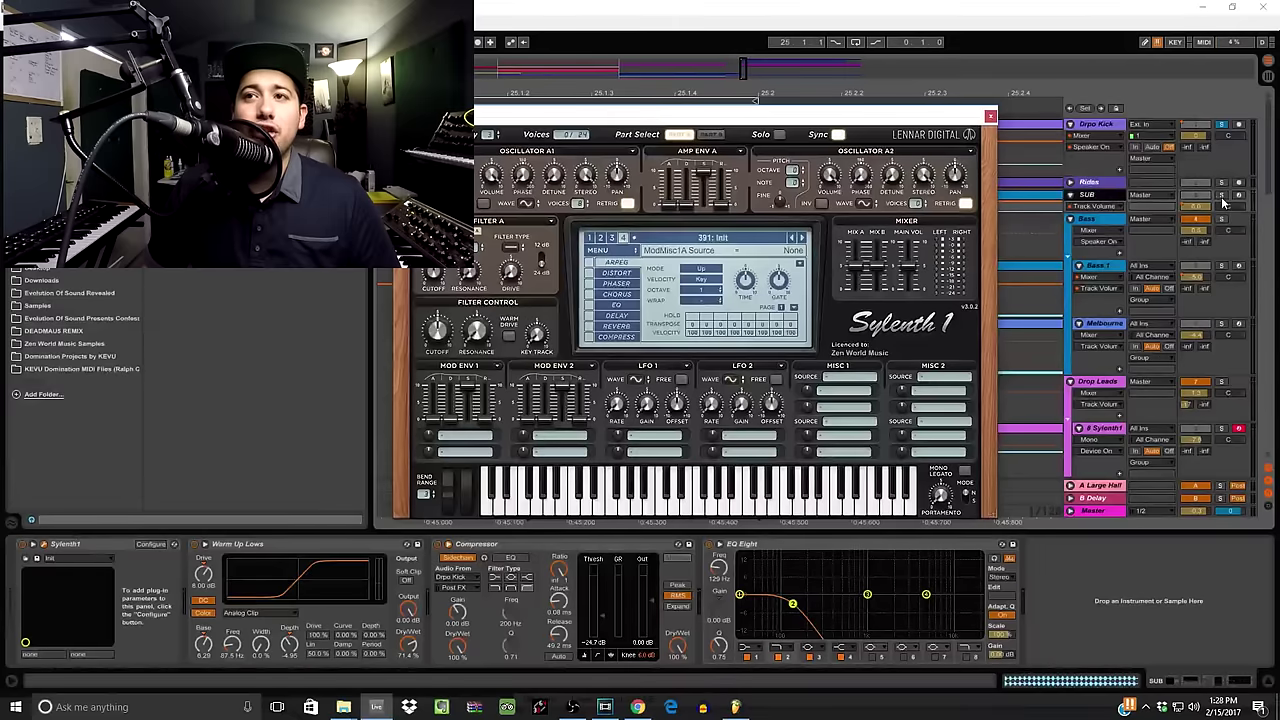
Step: Close the SUB synth window, select Drpo Kick, and play back the drop
{"action": "key", "text": "ctrl+alt+p"}
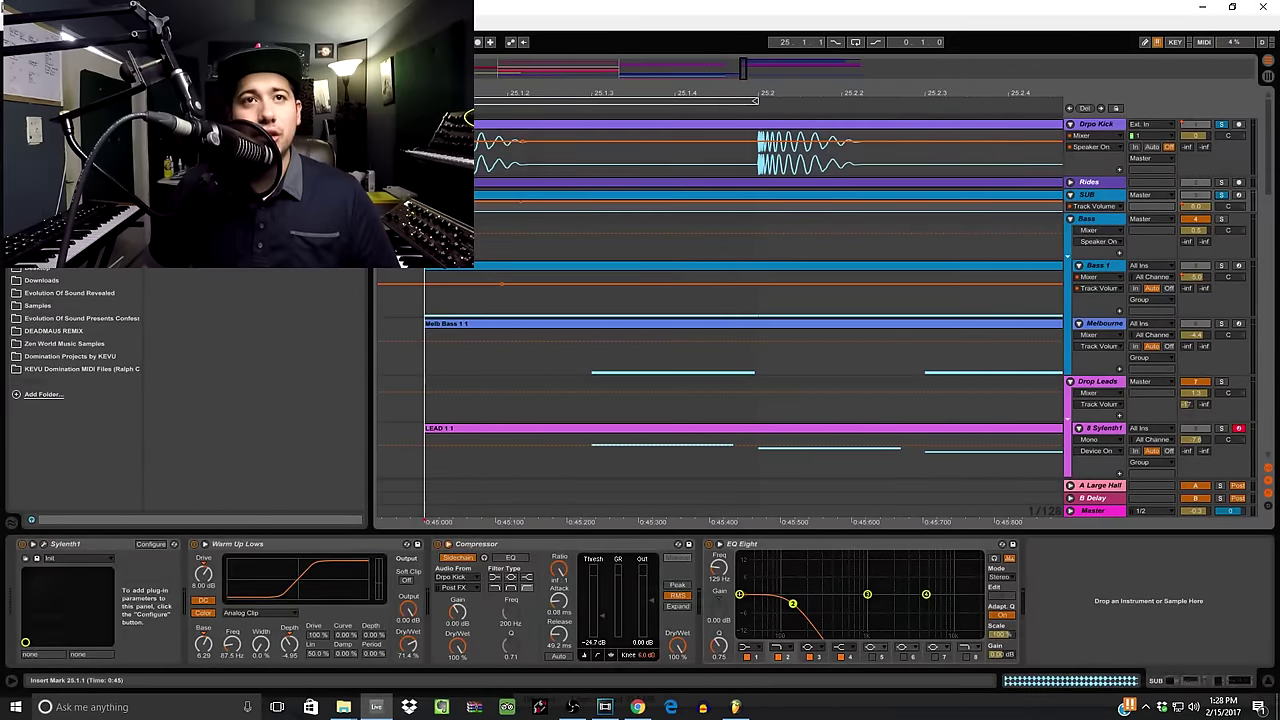
{"action": "left_click", "coordinate": [1095, 124]}
{"action": "key", "text": "space"}
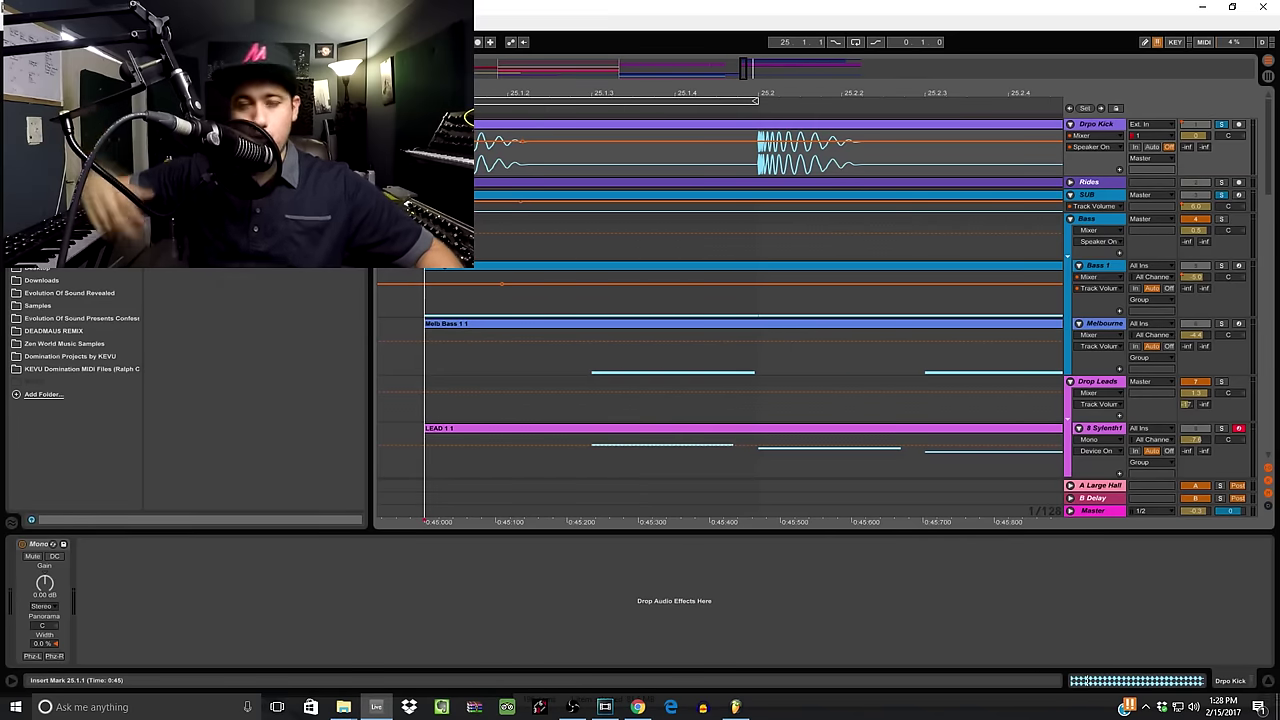
{"action": "key", "text": "space"}
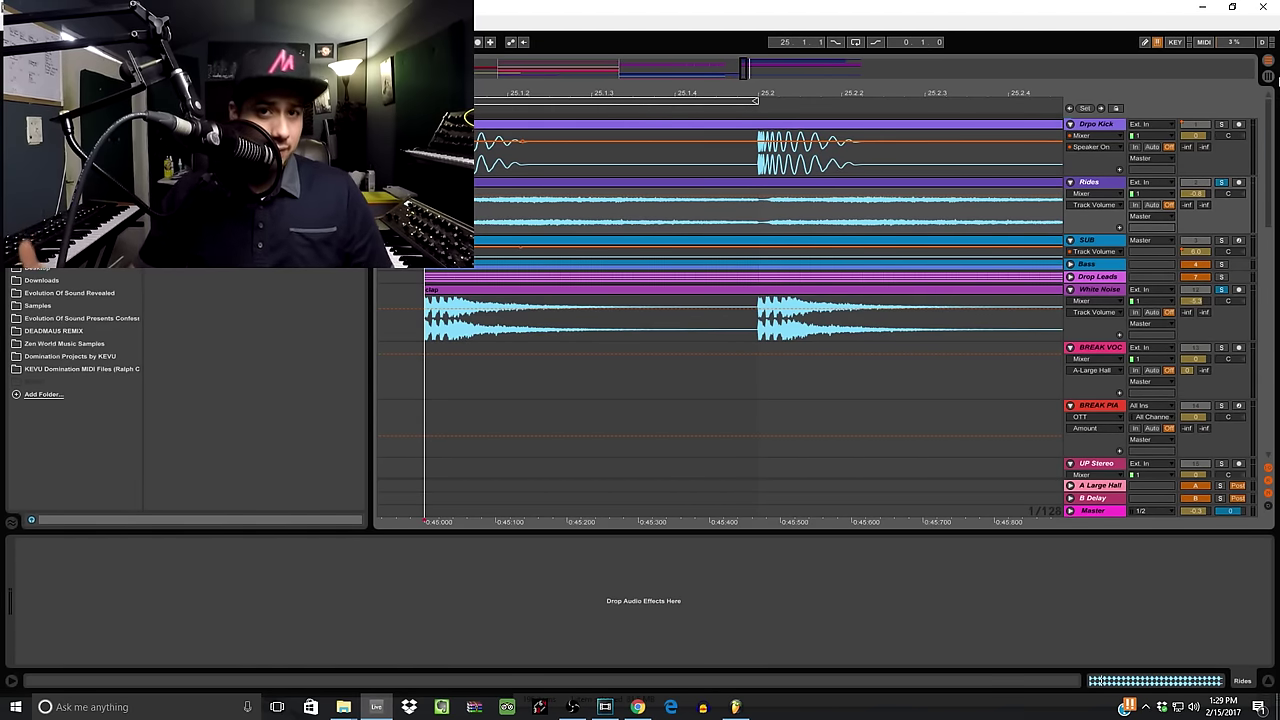
Step: Play the drop, unsolo Rides, and scroll down to the FX tracks
{"action": "key", "text": "space"}
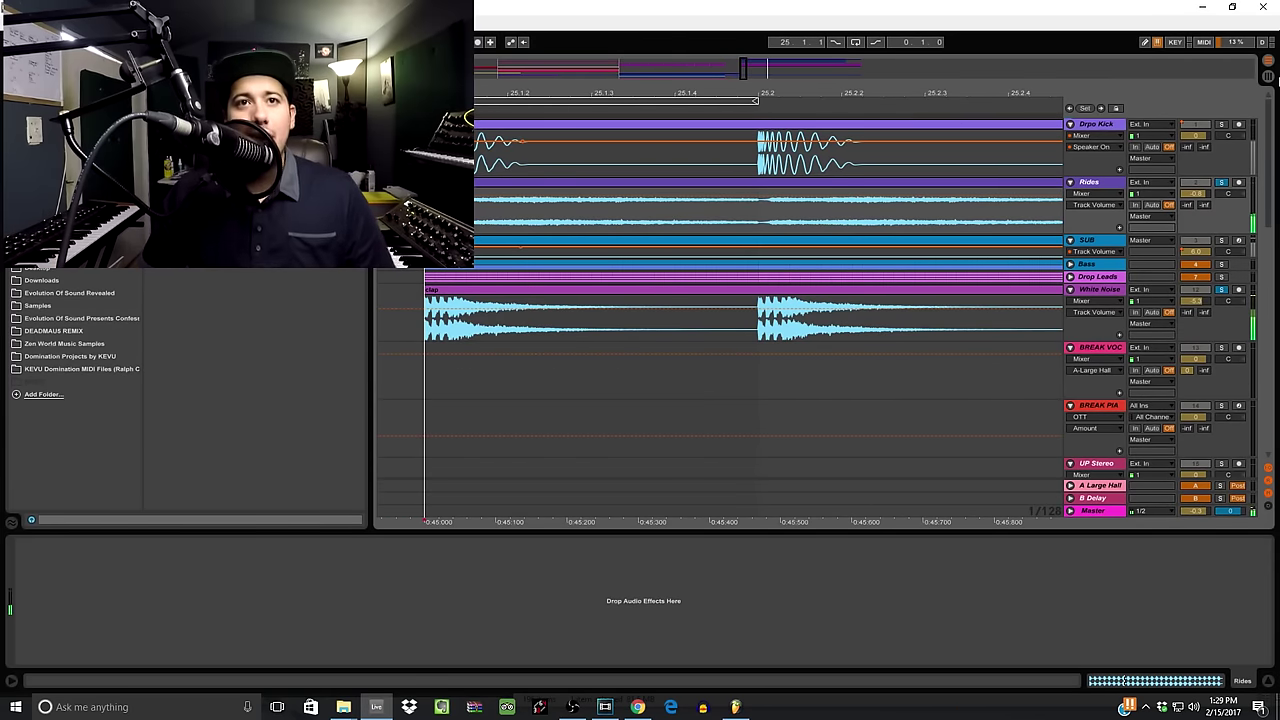
{"action": "left_click", "coordinate": [1220, 183]}
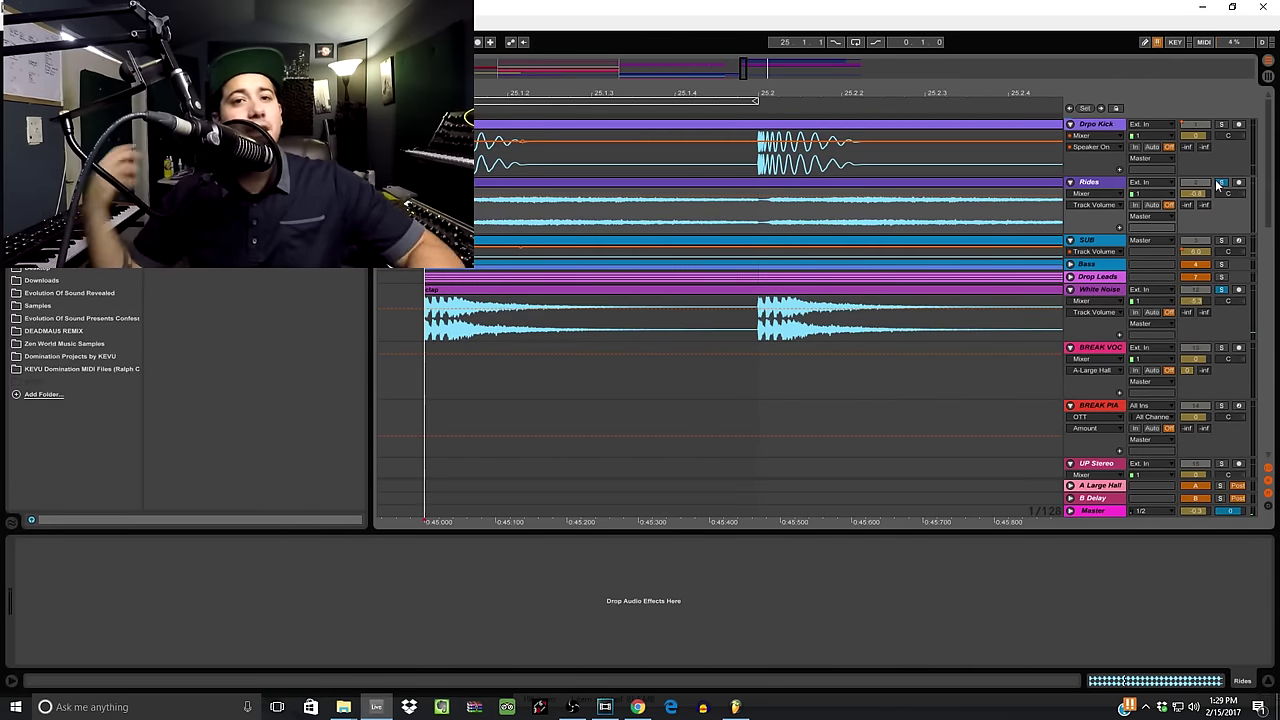
{"action": "scroll", "coordinate": [1105, 328], "scroll_direction": "down", "scroll_amount": 10}
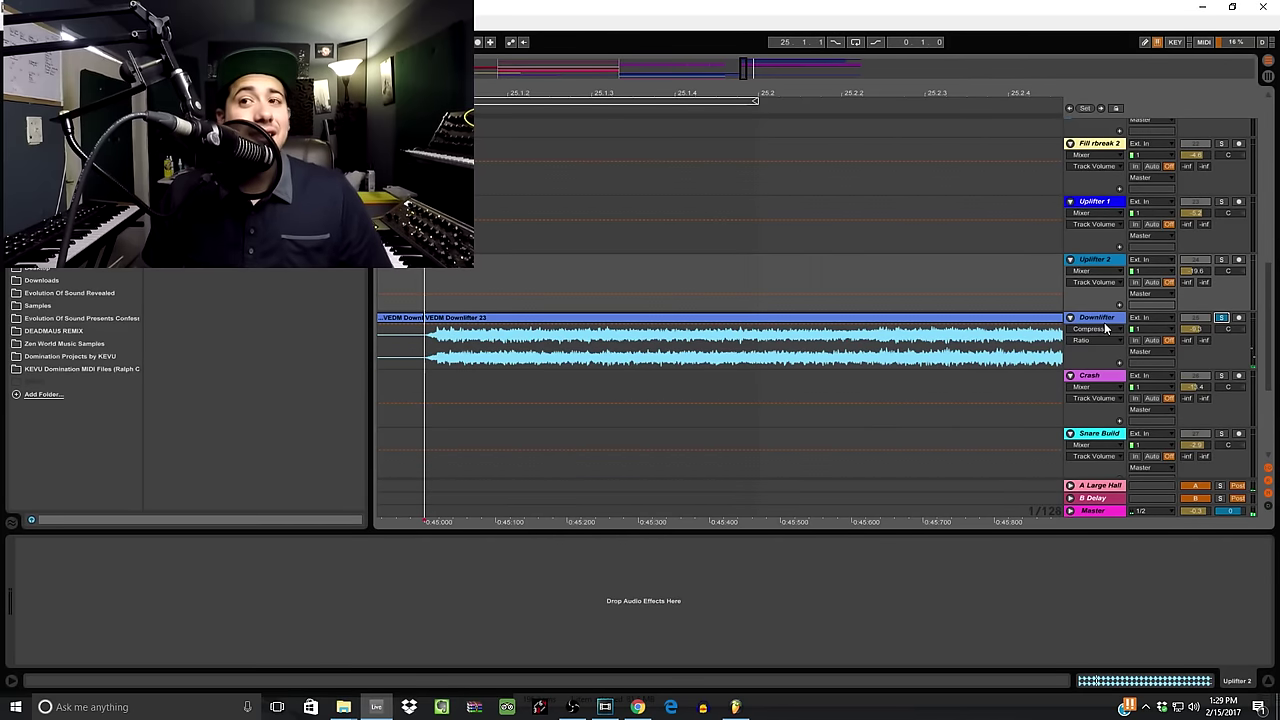